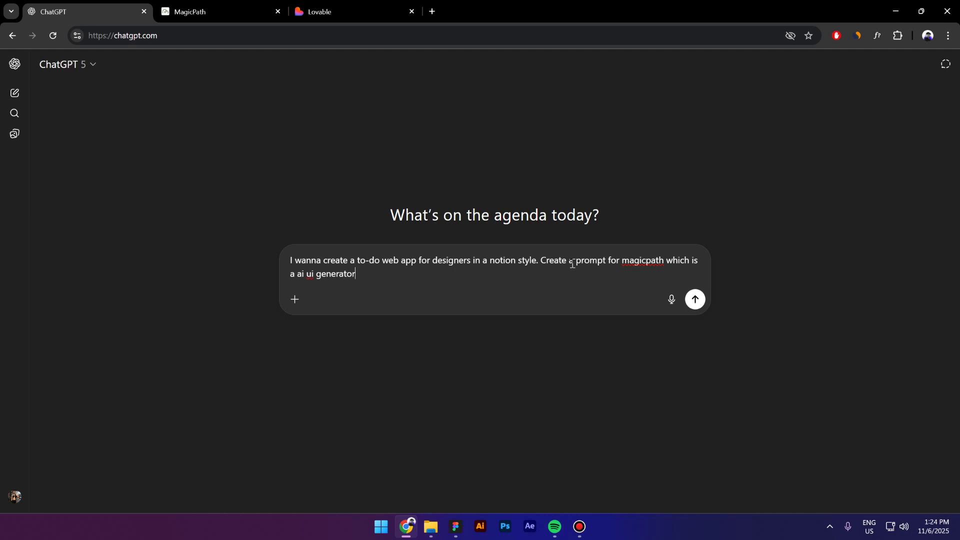
# Request a MagicPath prompt for a Notion-style to-do web app for designers and copy the generated prompt text
pyautogui.press('Return')
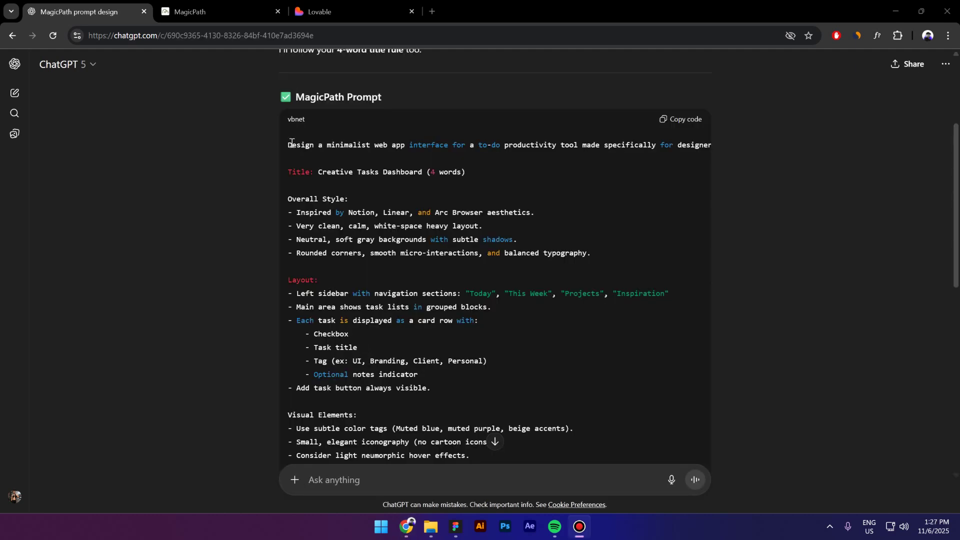
pyautogui.moveTo(289, 144); pyautogui.dragTo(530, 257)
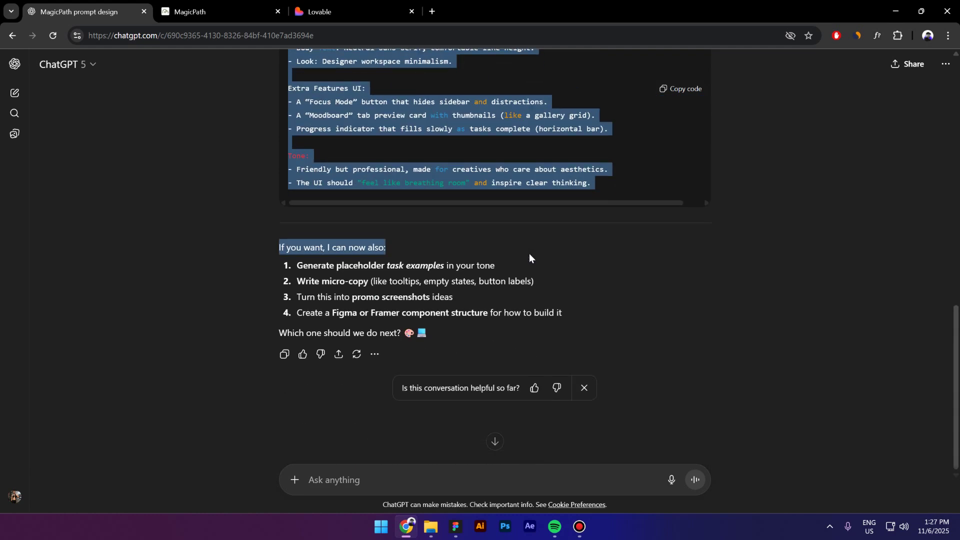
# Switch to MagicPath, add a new blank component to the canvas and choose the OpenAI theme for it
pyautogui.click(218, 13)
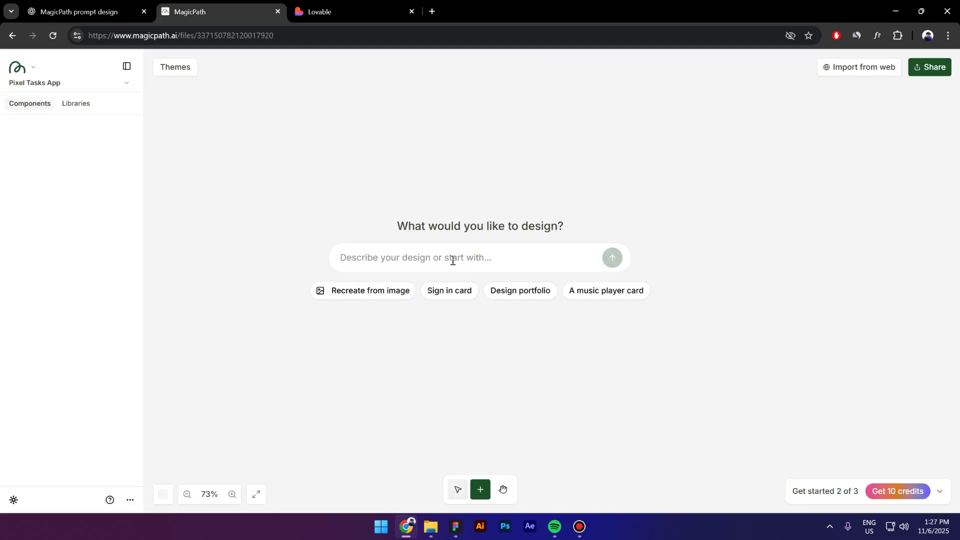
pyautogui.click(481, 490)
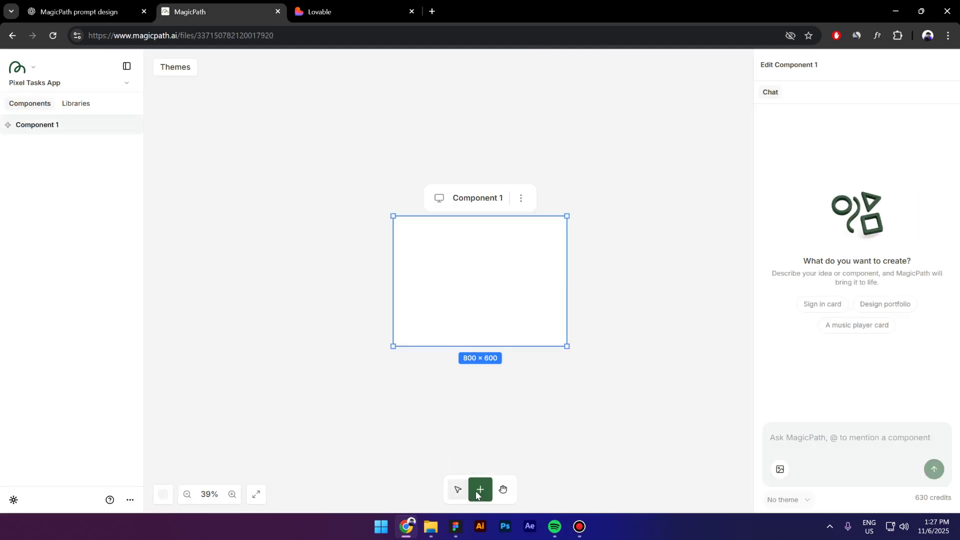
pyautogui.click(798, 500)
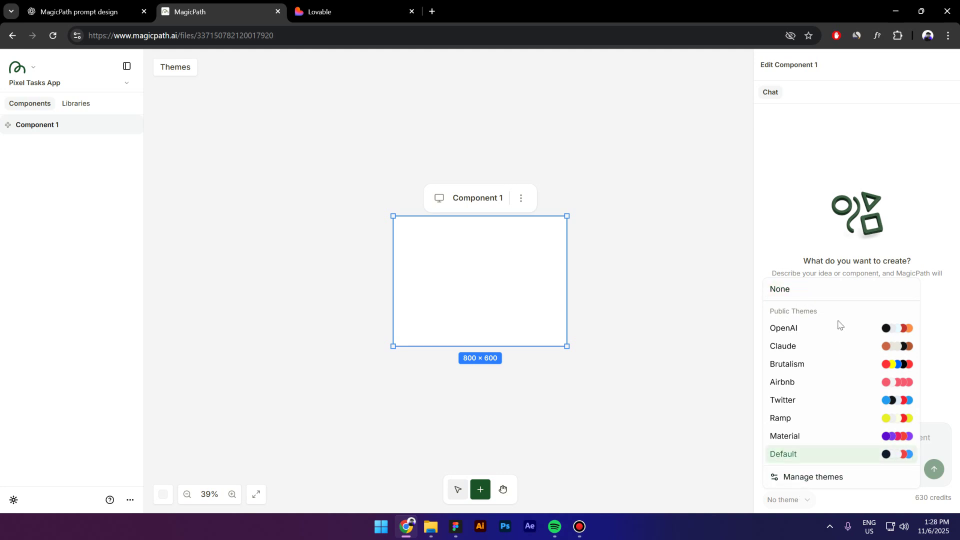
pyautogui.click(811, 332)
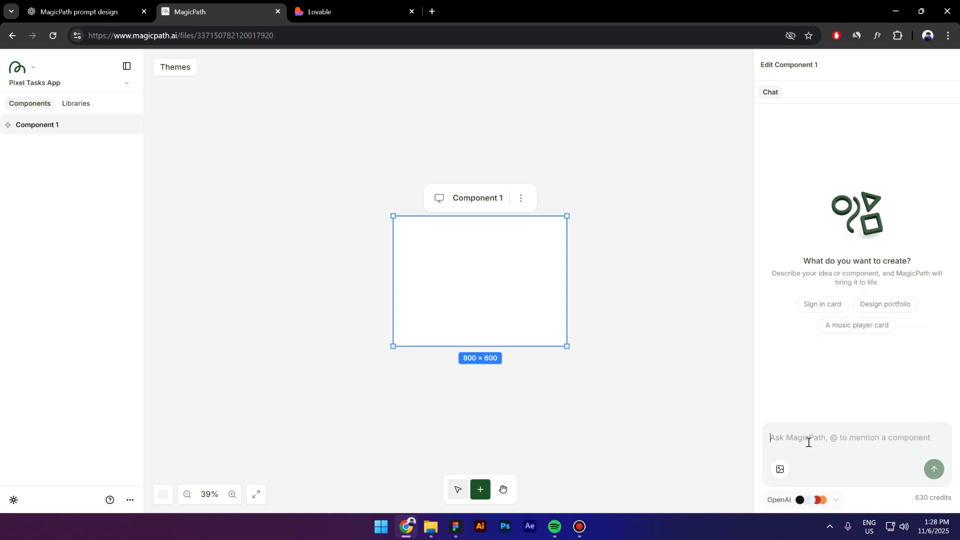
# Paste the copied design prompt into the component's chat and submit it to generate the dashboard
pyautogui.hotkey('ctrl', 'v')
pyautogui.scroll(-5, 859, 446)
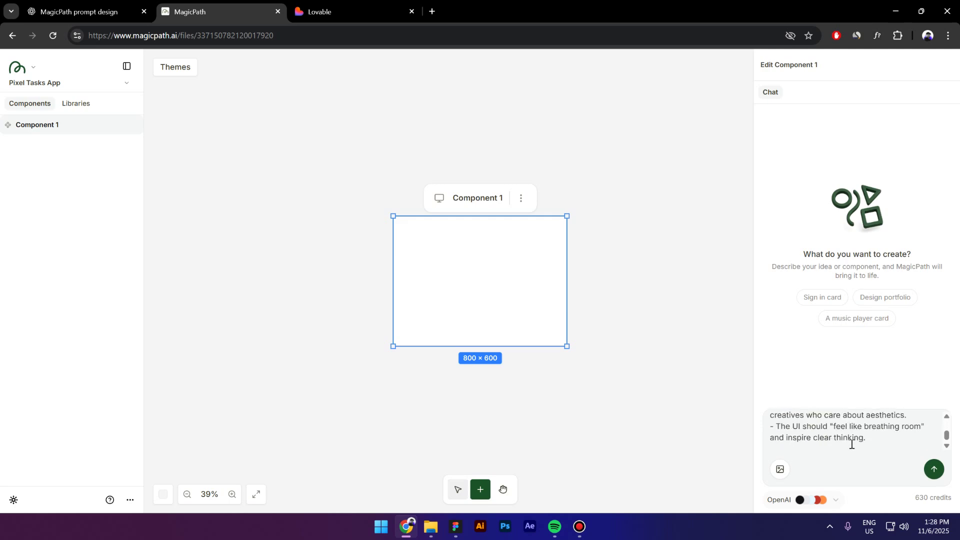
pyautogui.click(935, 469)
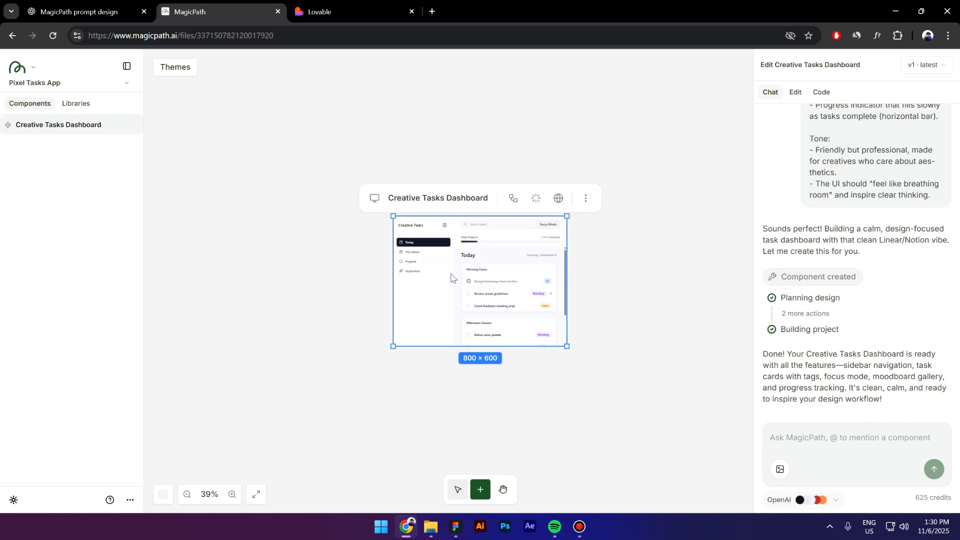
# Open the generated Creative Tasks Dashboard as a standalone web page and view its This Week, Projects and Inspiration sections
pyautogui.doubleClick(490, 271)
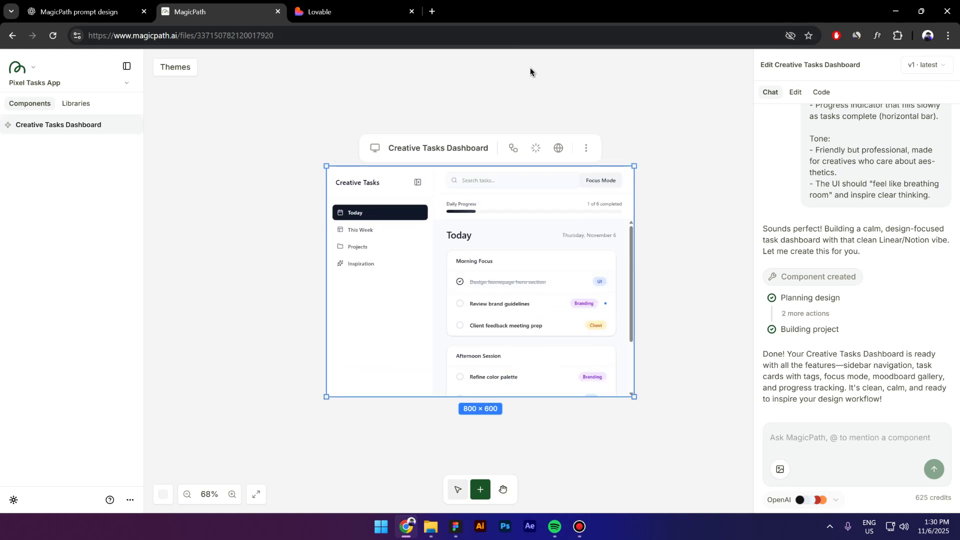
pyautogui.click(559, 148)
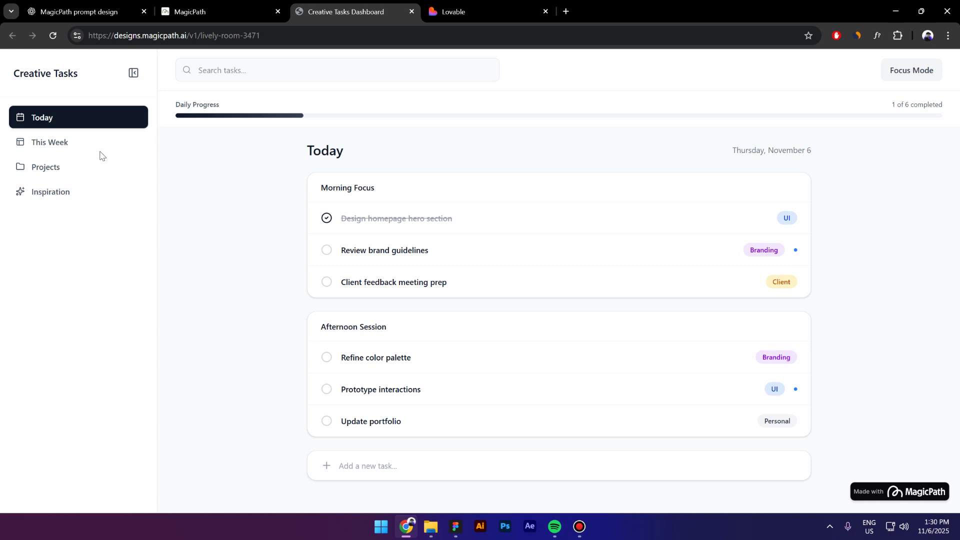
pyautogui.click(65, 144)
pyautogui.click(64, 170)
pyautogui.click(64, 194)
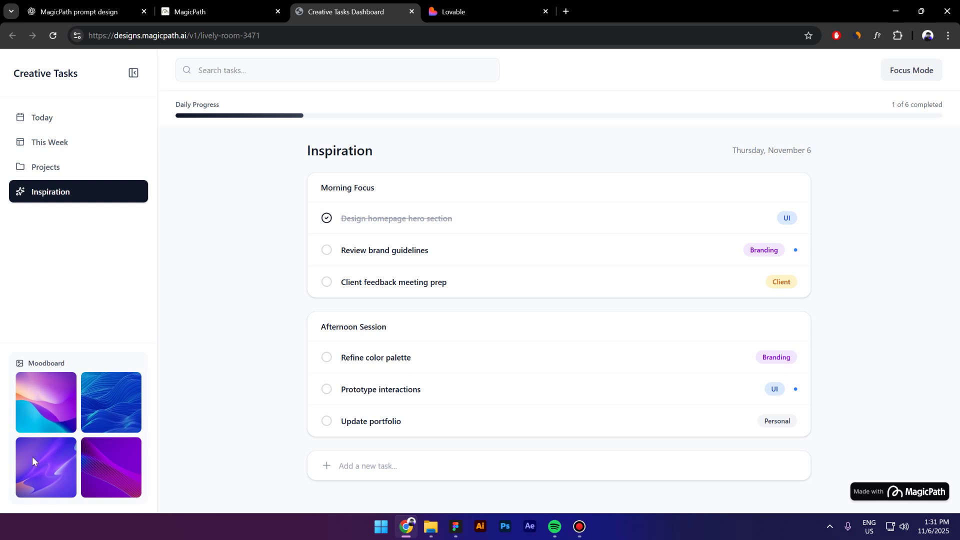
# Test the dashboard's Focus Mode by turning it on and off twice
pyautogui.click(899, 73)
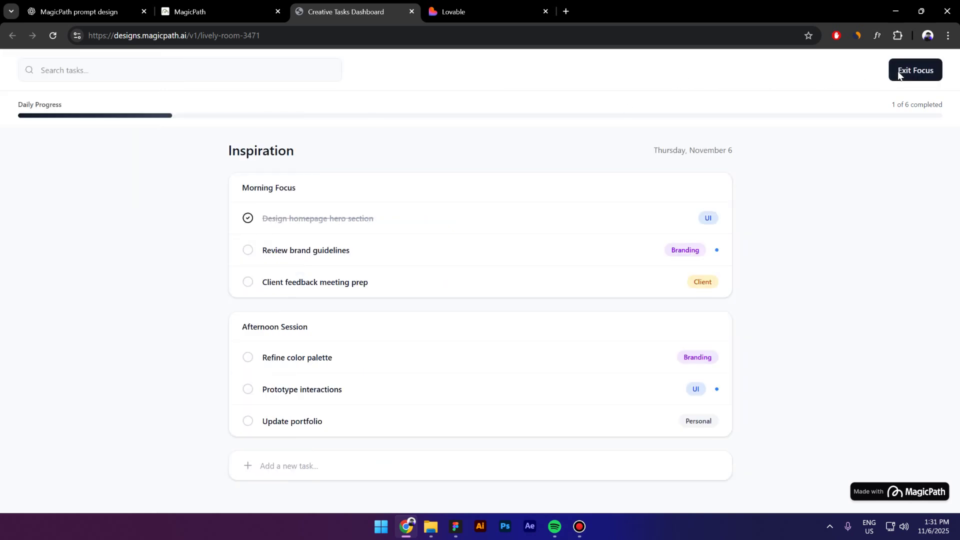
pyautogui.click(899, 73)
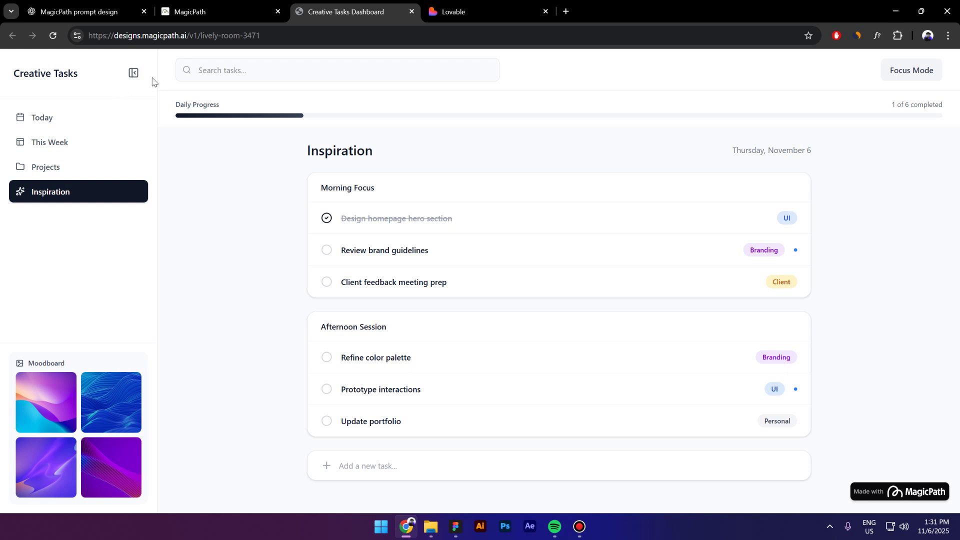
pyautogui.click(896, 76)
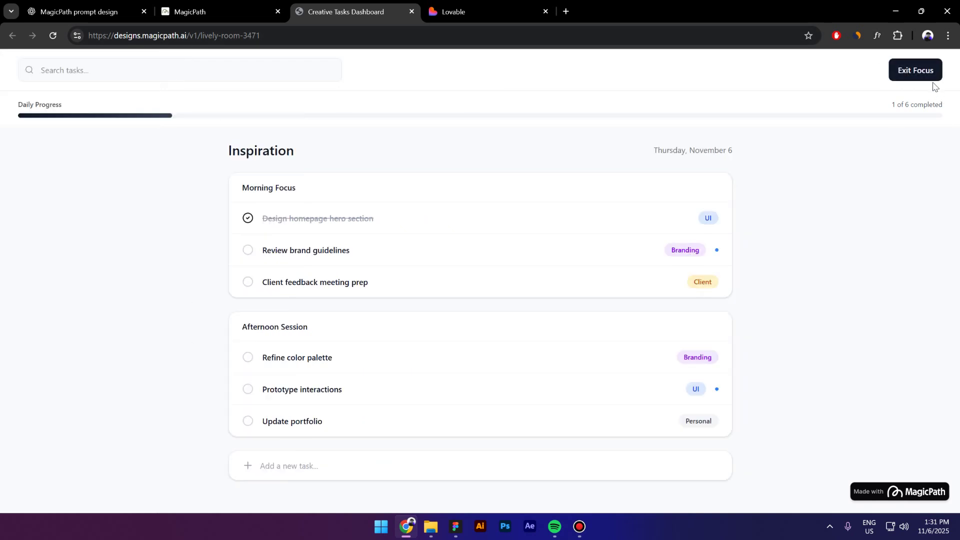
pyautogui.click(921, 78)
# In the Today section, mark the "Review brand guidelines" and "Client feedback meeting prep" tasks as completed
pyautogui.click(48, 124)
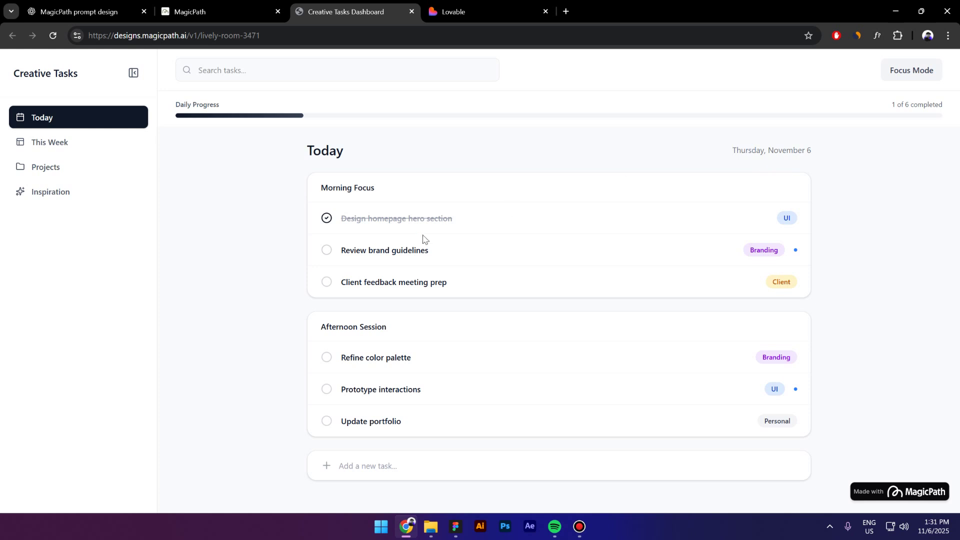
pyautogui.moveTo(398, 258); pyautogui.dragTo(389, 258)
pyautogui.click(326, 250)
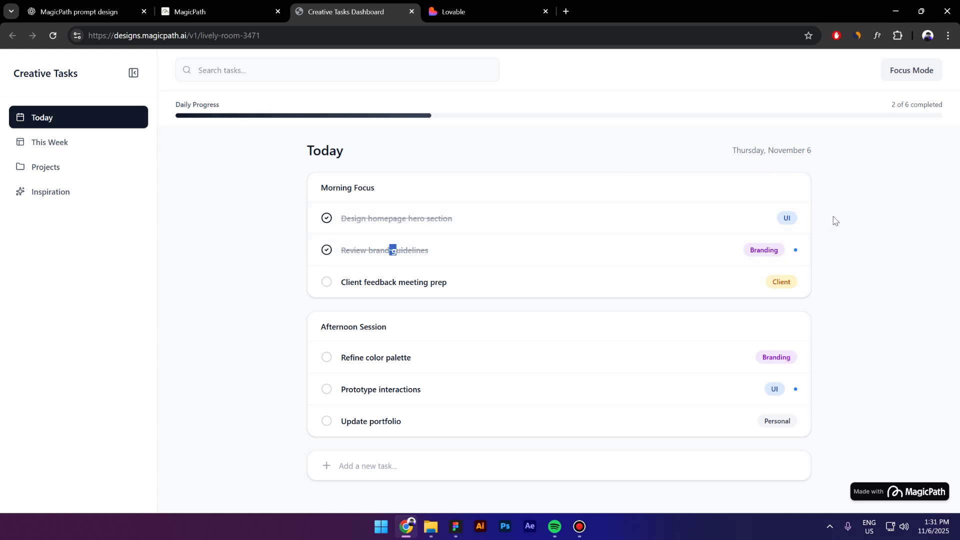
pyautogui.click(326, 281)
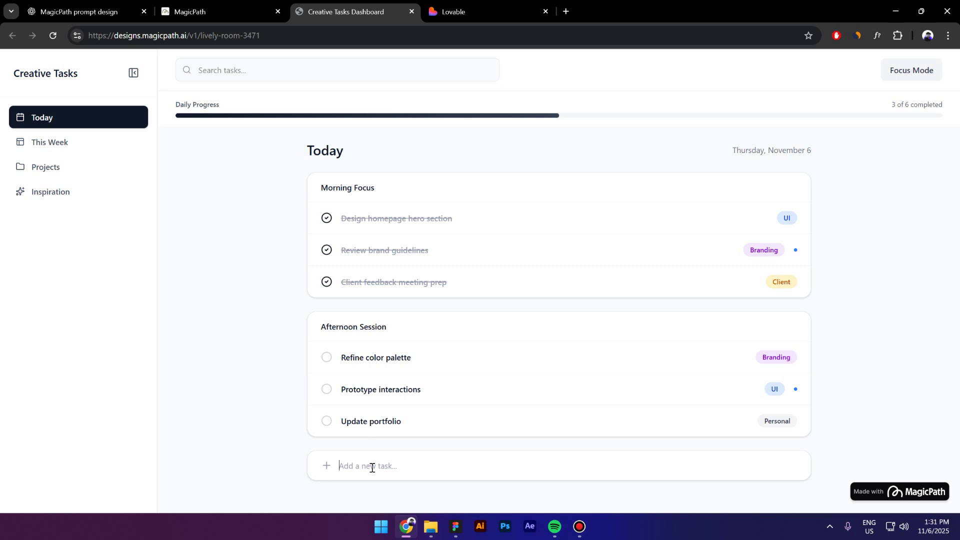
# Add a new task named "Create a logo" and mark it as completed
pyautogui.write('Create a')
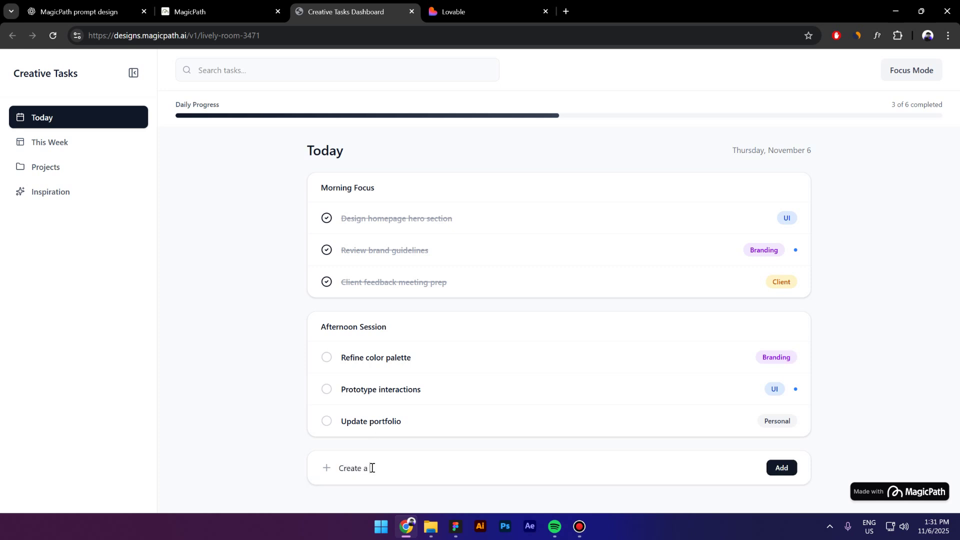
pyautogui.write(' logo')
pyautogui.click(782, 469)
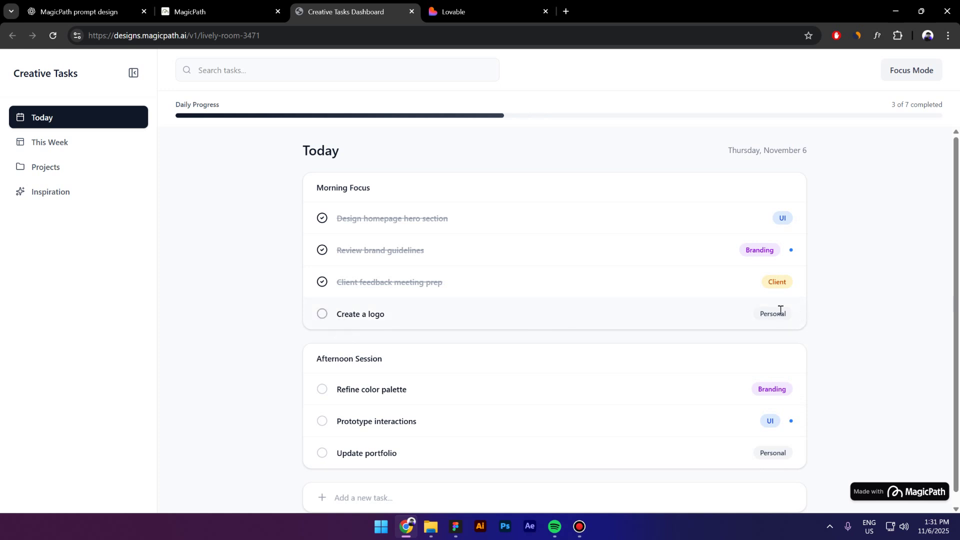
pyautogui.scroll(-1, 510, 343)
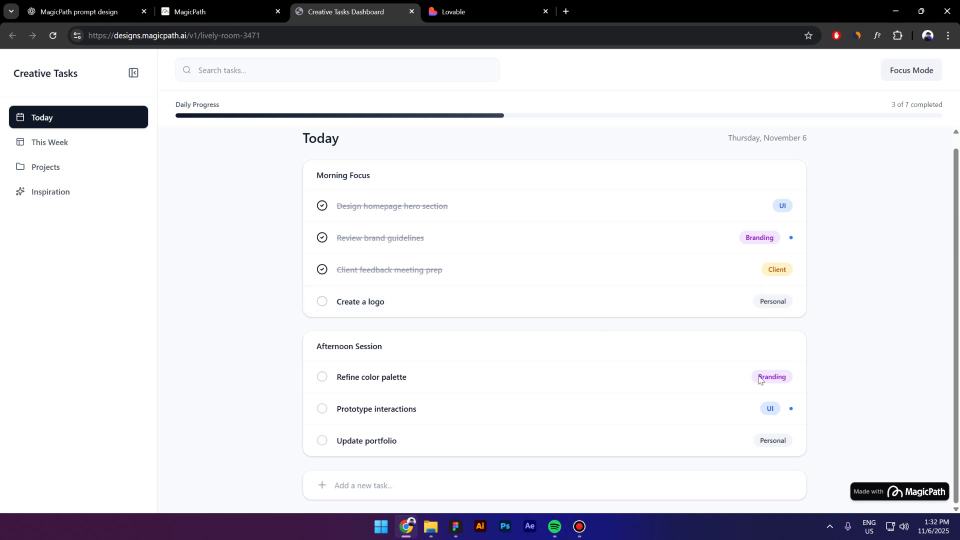
pyautogui.click(322, 301)
# Add another task named "Logo" and mark the "Refine color palette" task as completed
pyautogui.click(342, 489)
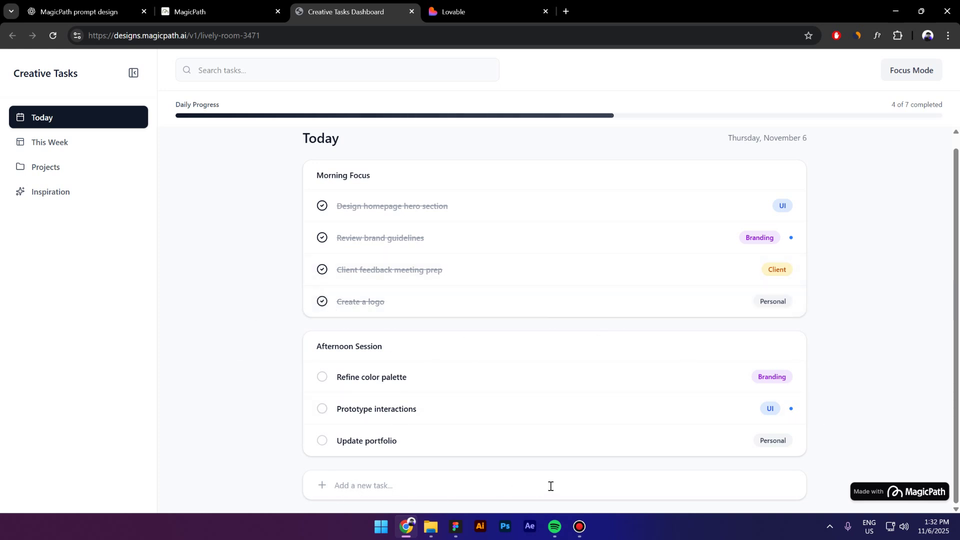
pyautogui.write('L')
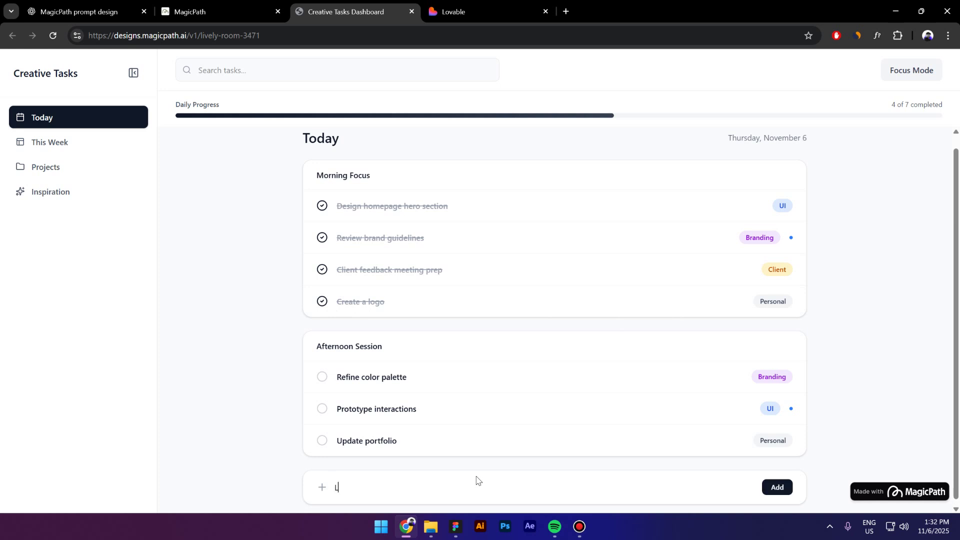
pyautogui.write('ogo')
pyautogui.press('BackSpace')
pyautogui.write('go')
pyautogui.click(323, 380)
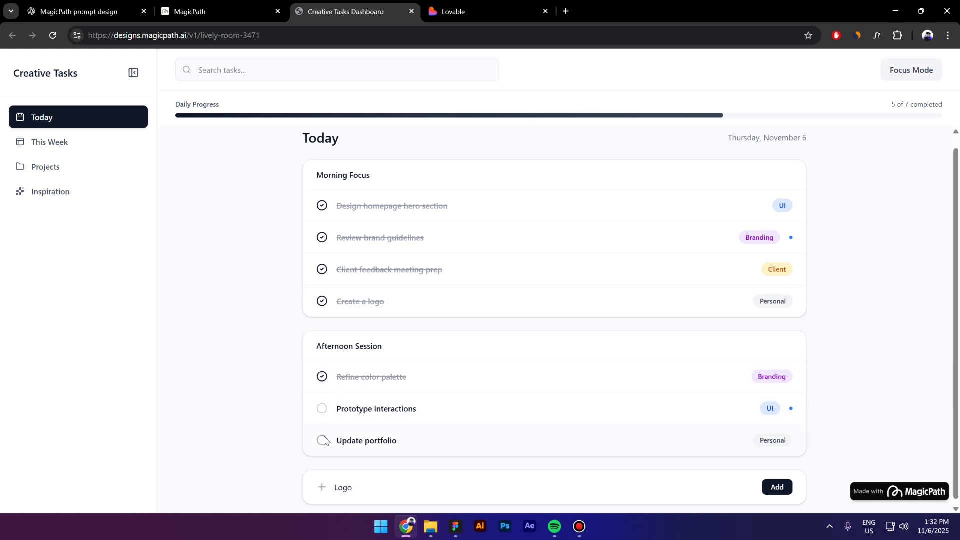
pyautogui.click(775, 492)
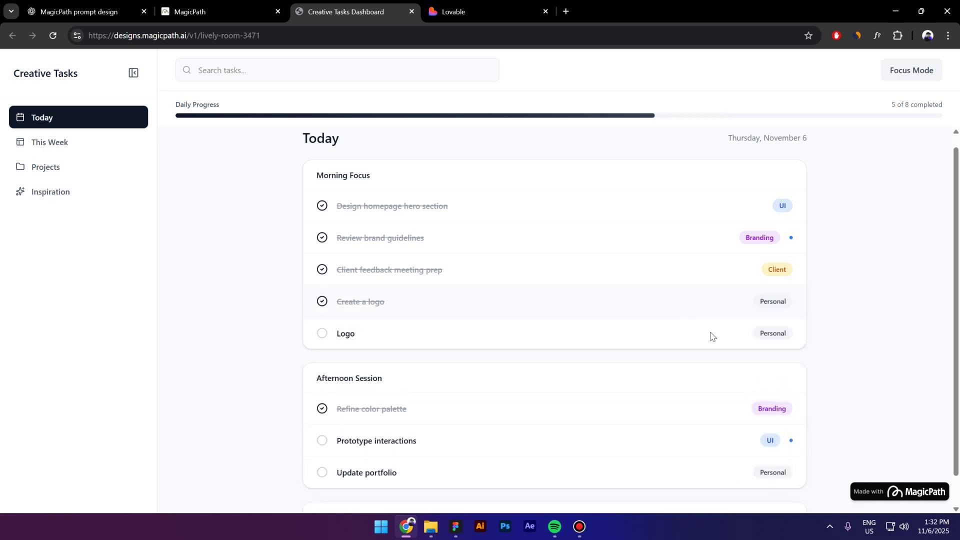
# Examine the task lists in the This Week, Projects, Inspiration and Today sections to check whether their content differs
pyautogui.scroll(-1, 716, 337)
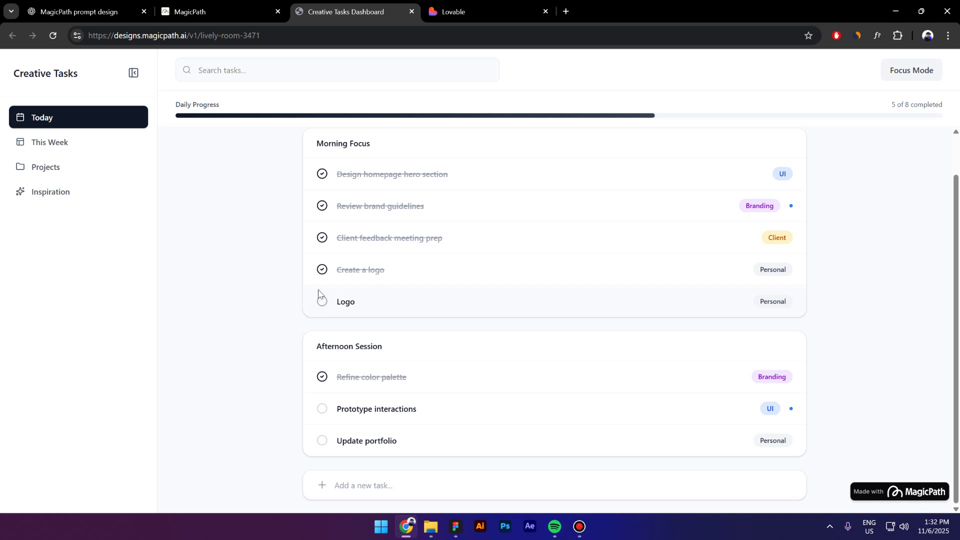
pyautogui.click(55, 144)
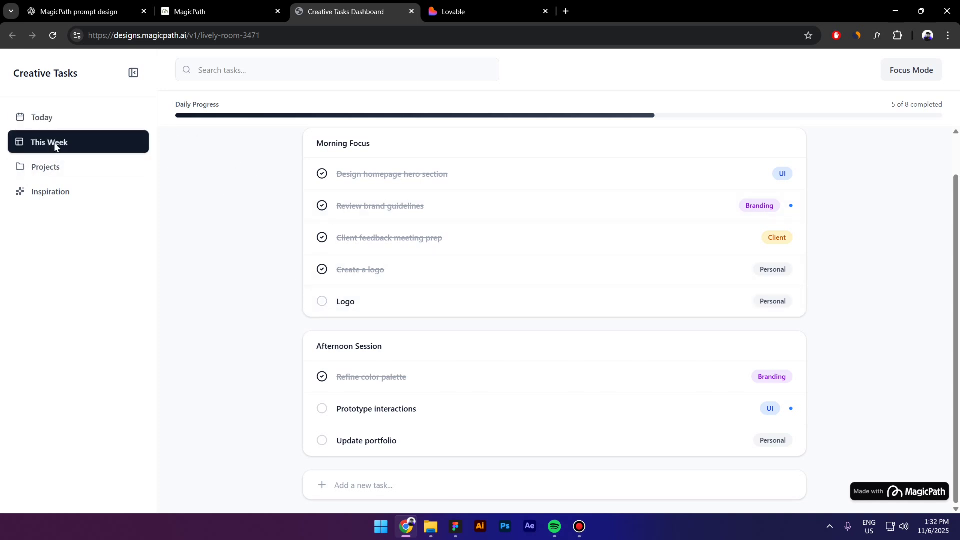
pyautogui.scroll(1, 323, 302)
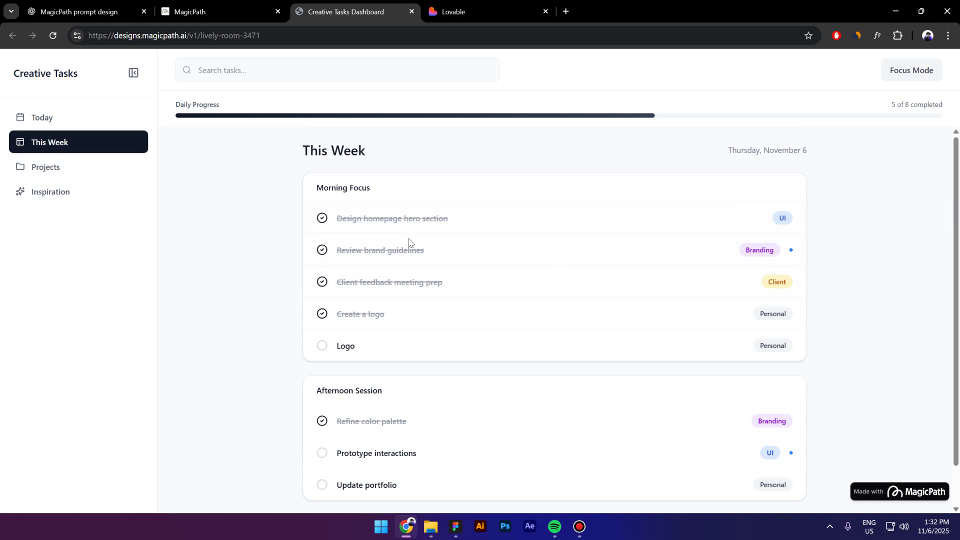
pyautogui.click(58, 176)
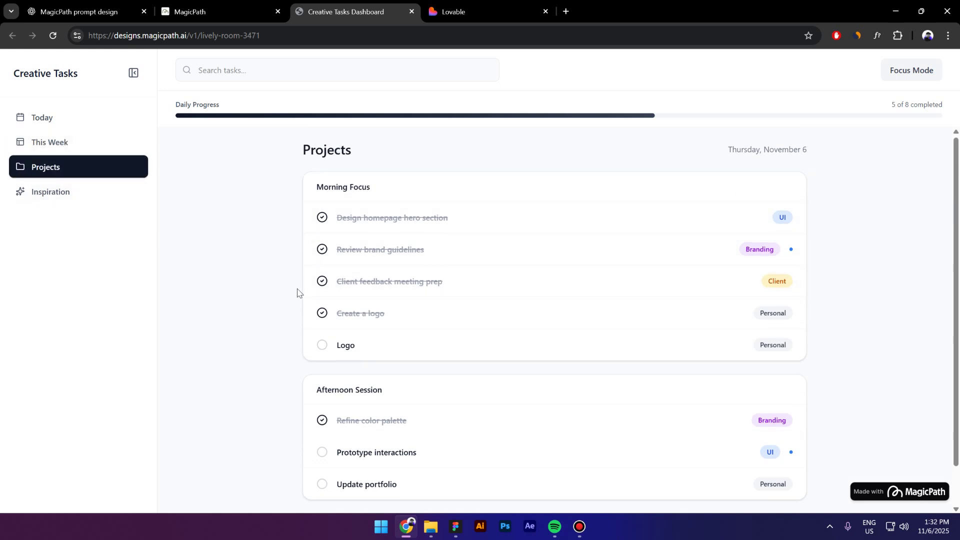
pyautogui.click(58, 200)
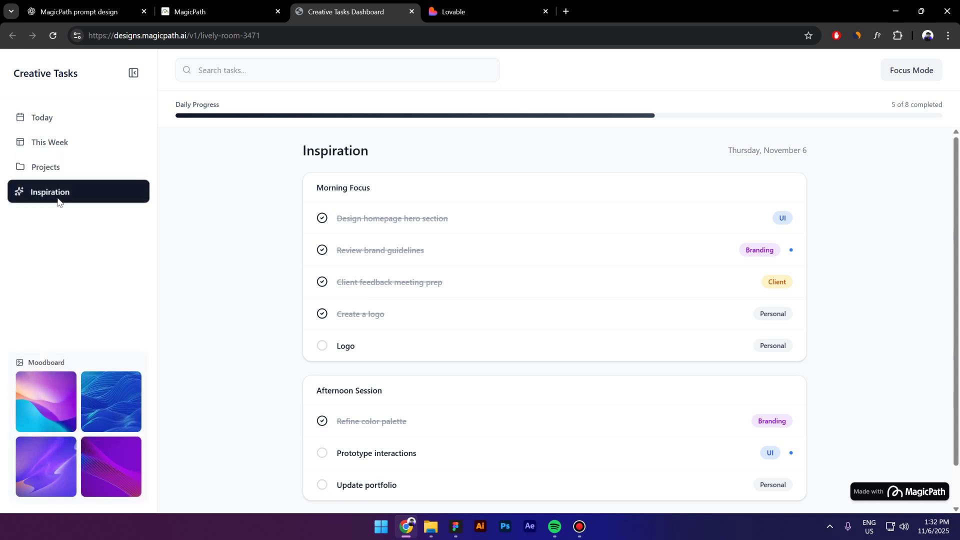
pyautogui.click(50, 167)
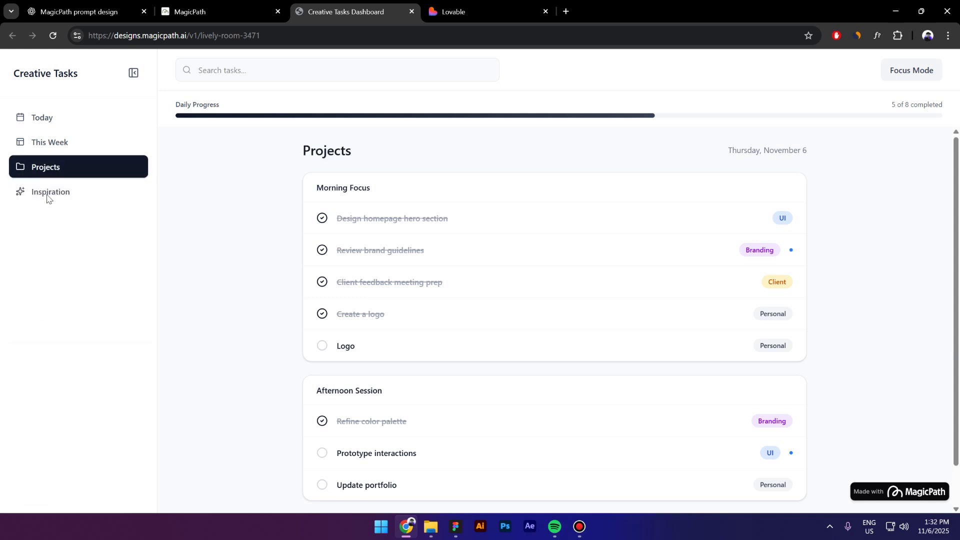
pyautogui.click(47, 195)
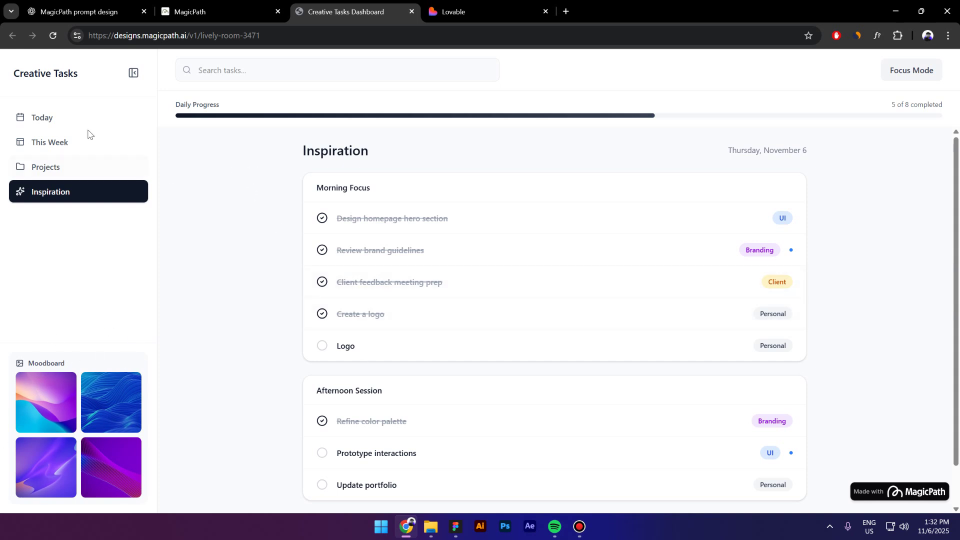
pyautogui.click(48, 116)
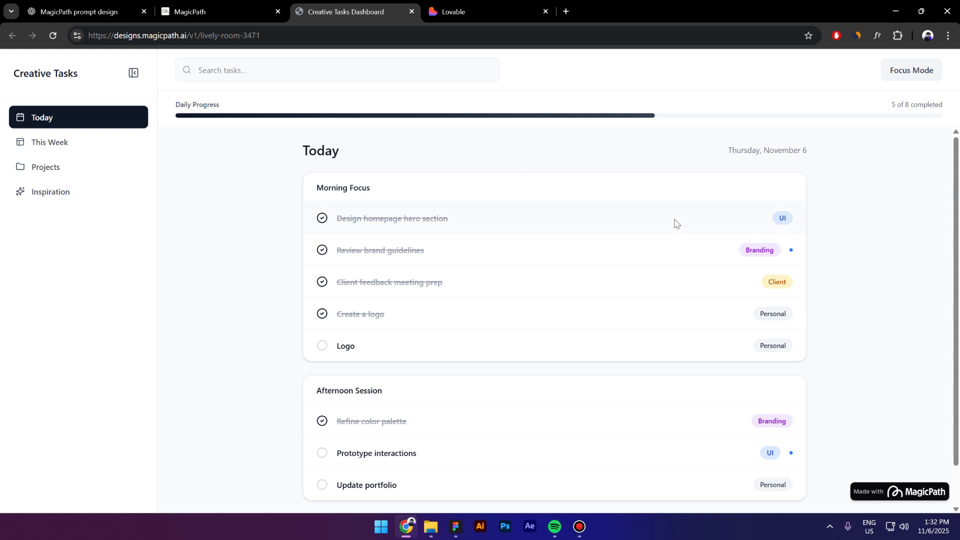
pyautogui.scroll(-1, 628, 243)
pyautogui.scroll(1, 374, 373)
pyautogui.scroll(-1, 553, 287)
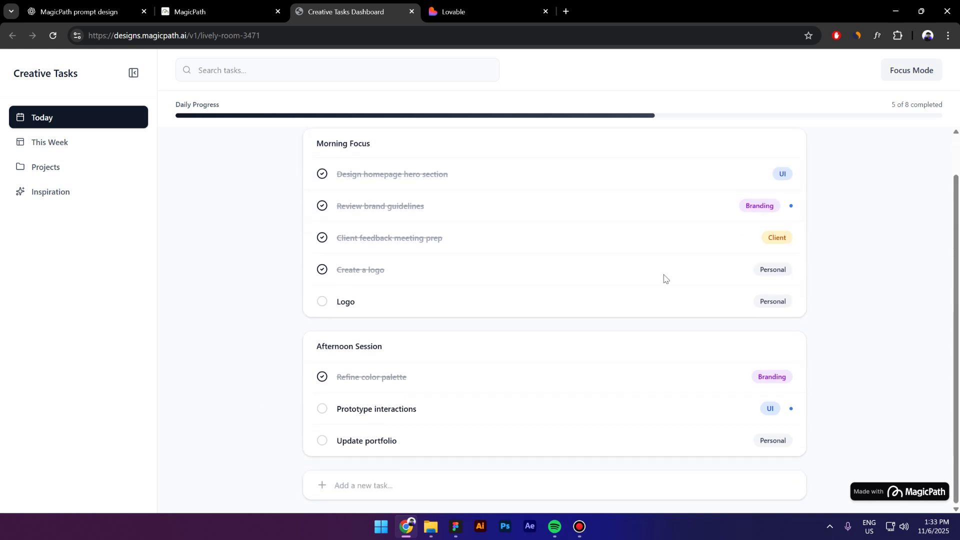
# Switch to MagicPath and send the request "This looks nice, i also want to be able to choose between different tags for each task"
pyautogui.click(230, 6)
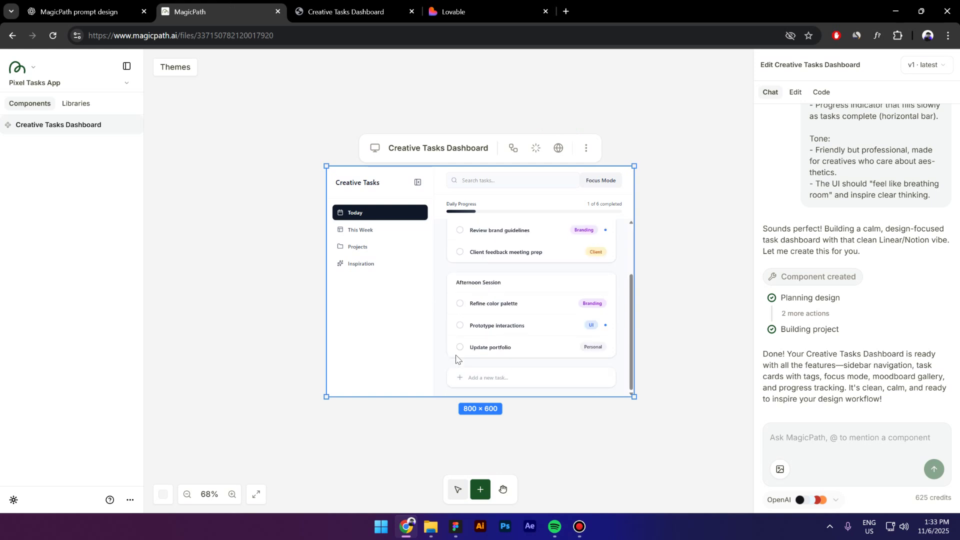
pyautogui.click(794, 443)
pyautogui.write('This looks nice, i also want to be able to')
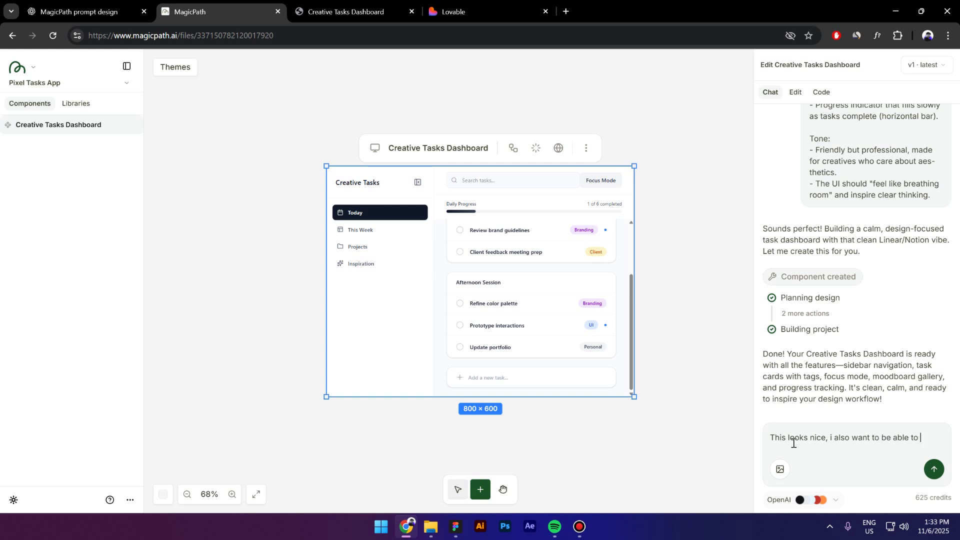
pyautogui.write('se between different tags for each task')
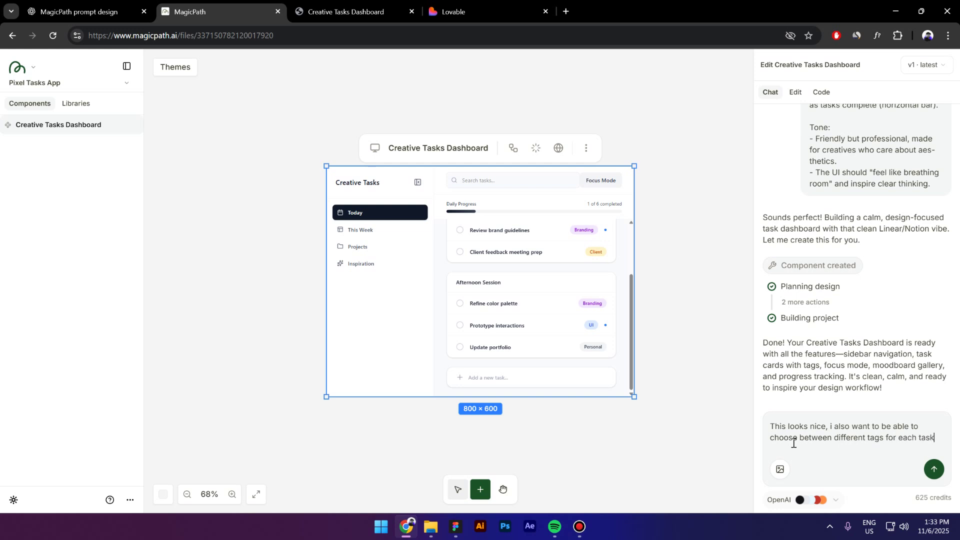
pyautogui.press('Return')
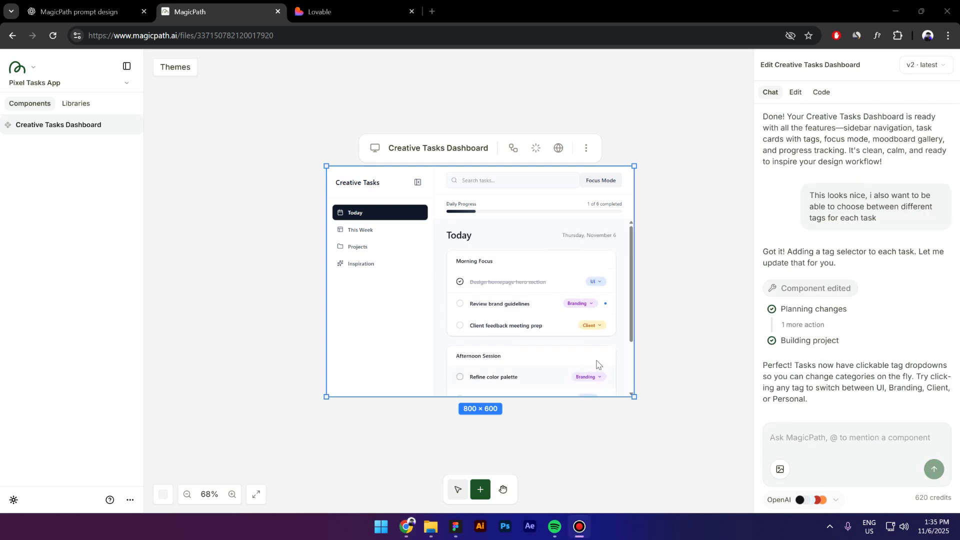
# Widen the Creative Tasks Dashboard frame to about 908 × 600
pyautogui.moveTo(635, 353); pyautogui.dragTo(676, 354)
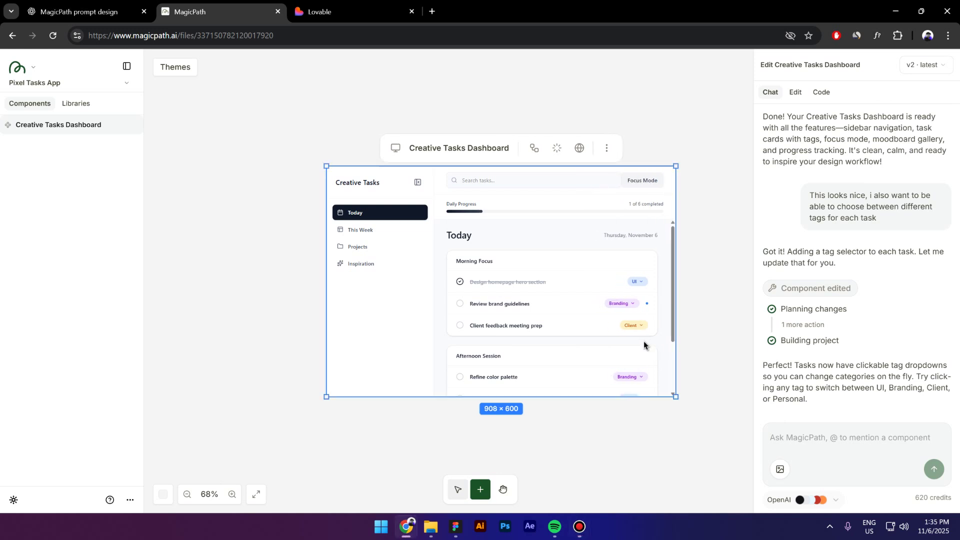
pyautogui.hotkey('shift', '0')
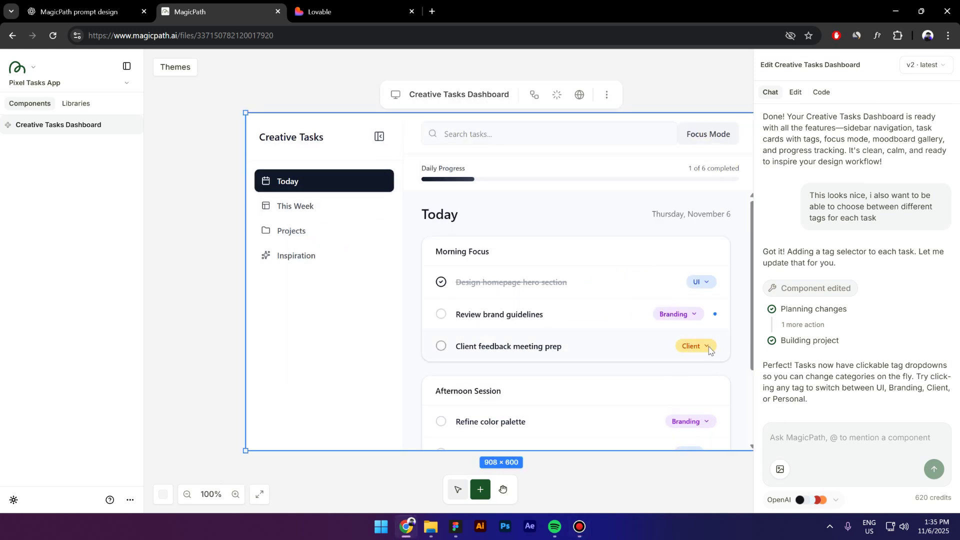
pyautogui.hotkey('shift', '1')
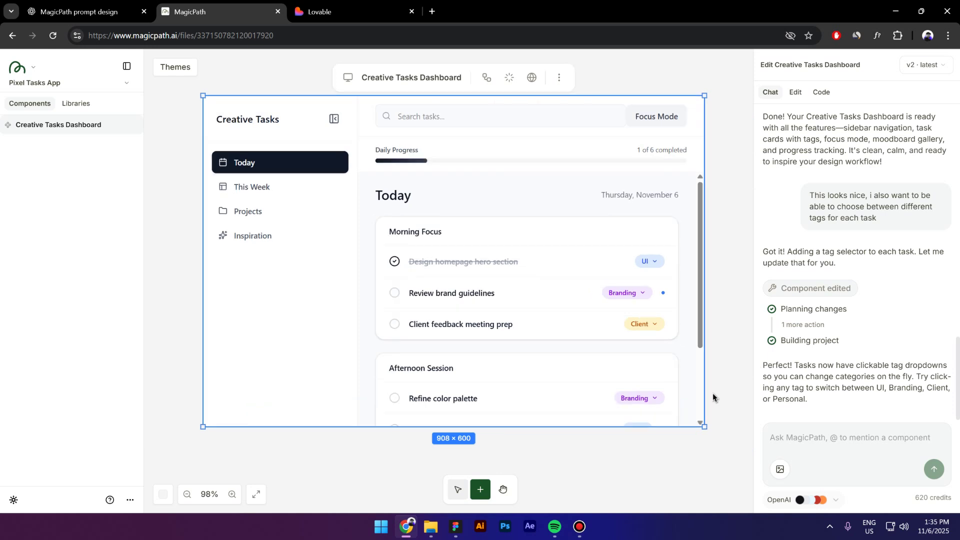
# Open the tag options of "Design homepage hero section" and set the "Refine color palette" task's tag to Personal
pyautogui.click(655, 263)
pyautogui.scroll(-4, 645, 310)
pyautogui.scroll(4, 650, 305)
pyautogui.scroll(-3, 638, 316)
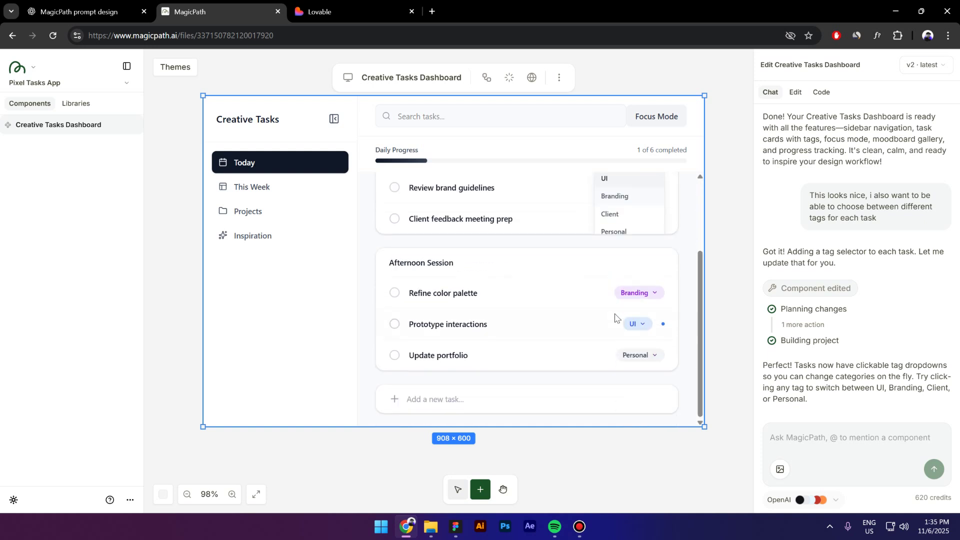
pyautogui.click(651, 294)
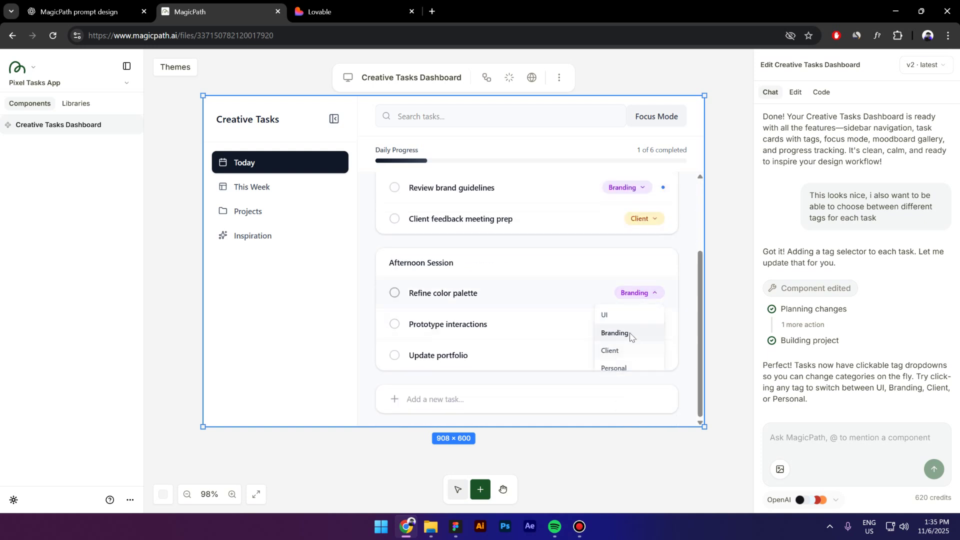
pyautogui.click(626, 369)
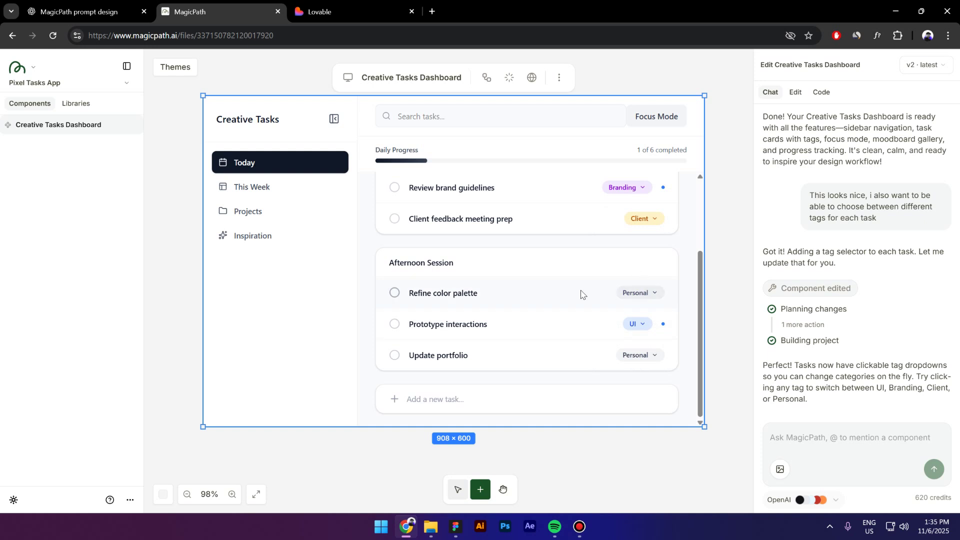
# Set the "Refine color palette" task's tag back to Branding and review the tags in the Today list
pyautogui.scroll(1, 569, 343)
pyautogui.click(638, 348)
pyautogui.click(628, 386)
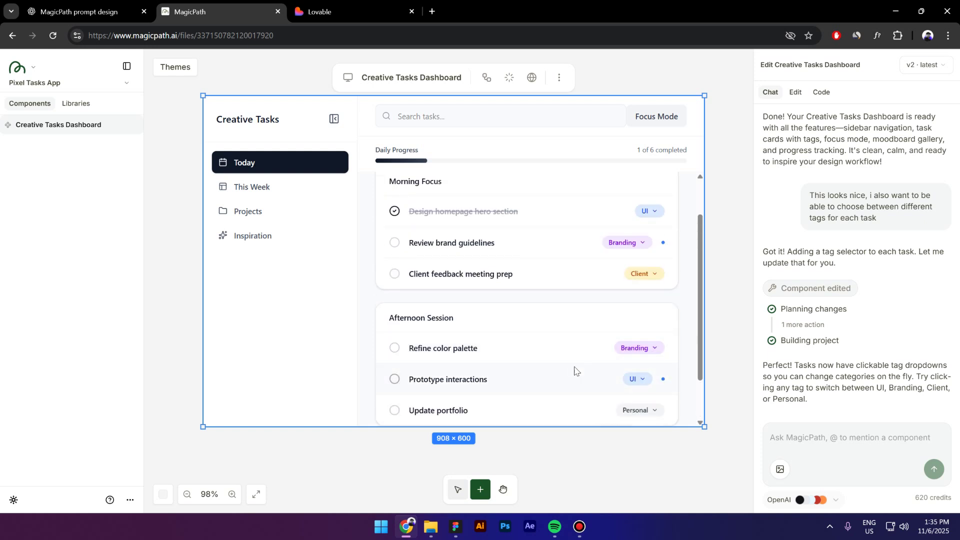
pyautogui.scroll(-1, 575, 368)
pyautogui.scroll(2, 500, 381)
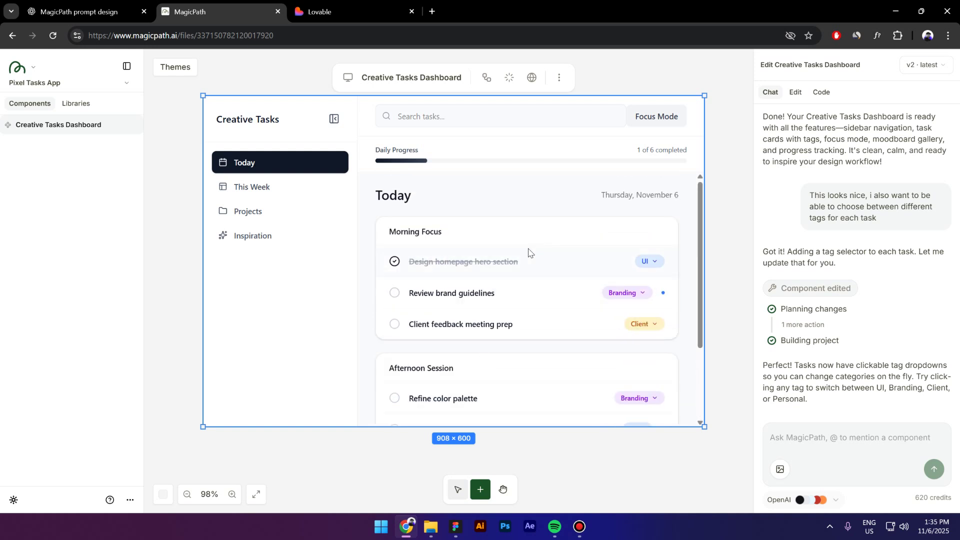
pyautogui.scroll(-2, 500, 295)
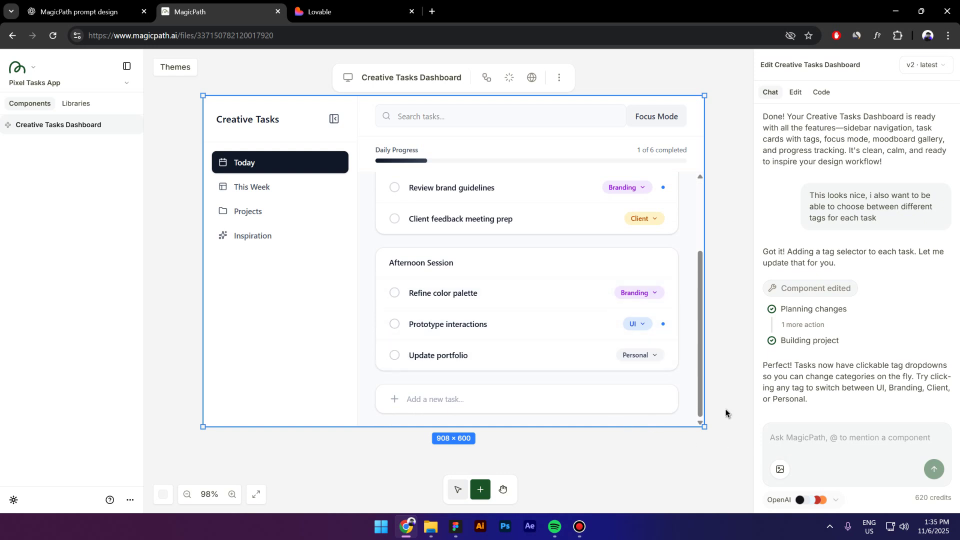
# Send MagicPath the request "Nice, but i also need to be able to create different tags"
pyautogui.click(791, 435)
pyautogui.write('Nice, but i also need t')
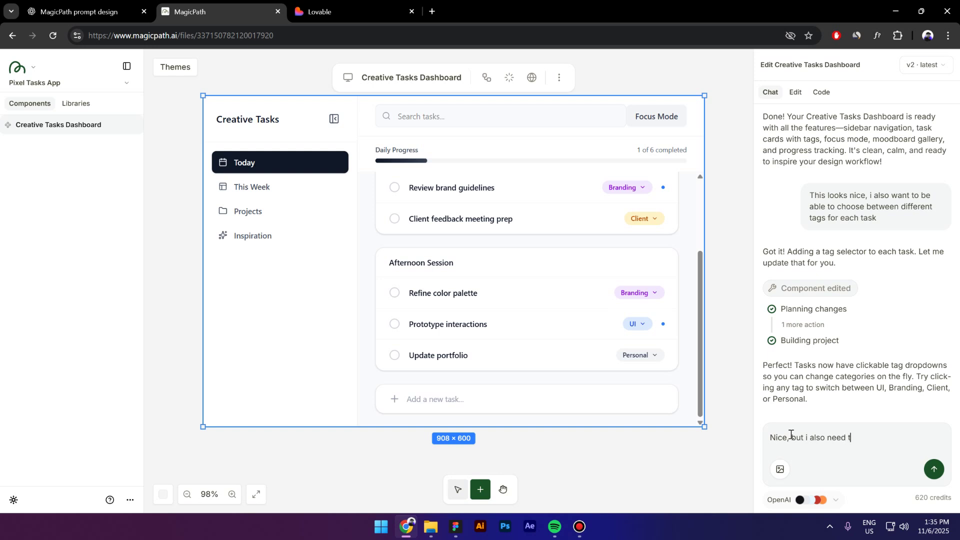
pyautogui.write('o be able to create different tags')
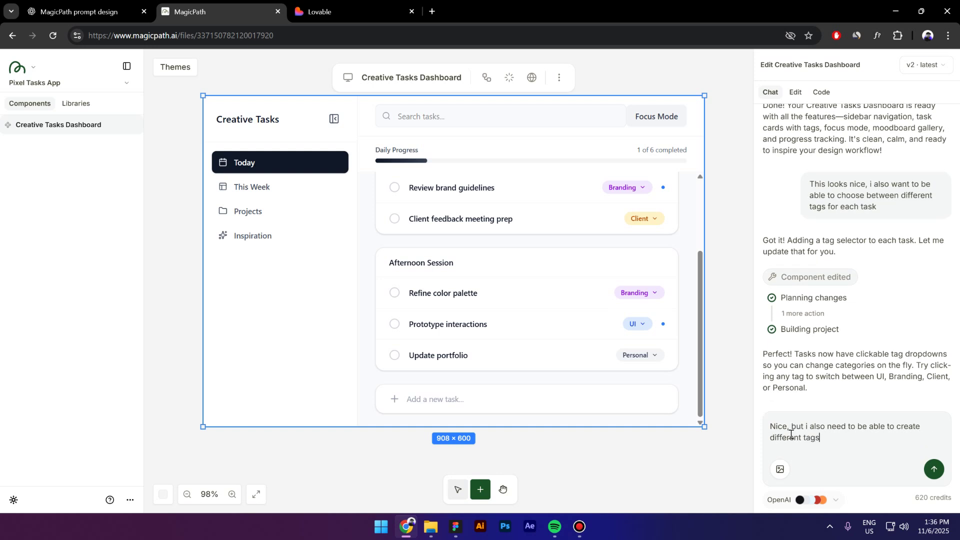
pyautogui.press('Return')
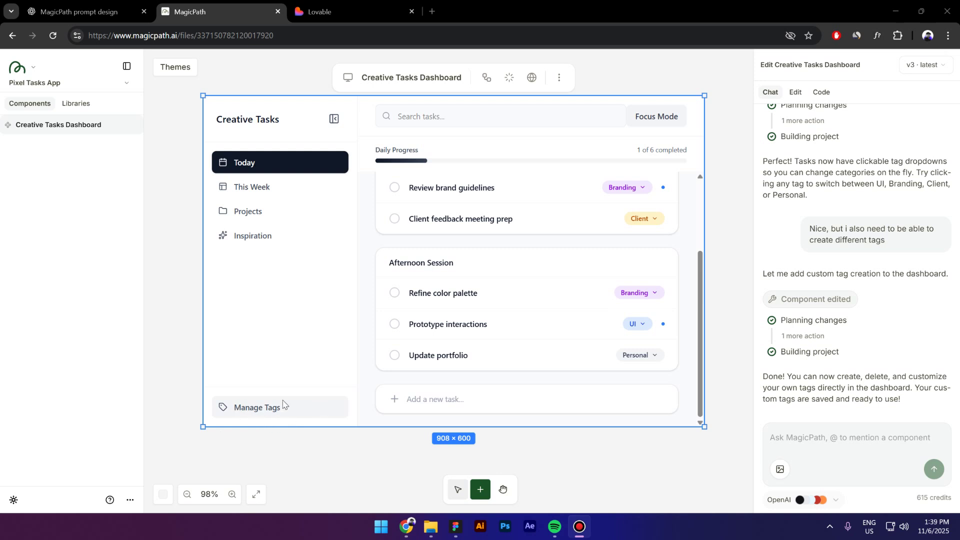
# Create a green tag named "Design" in the tag manager and heighten the dashboard frame to about 908 × 650
pyautogui.click(258, 408)
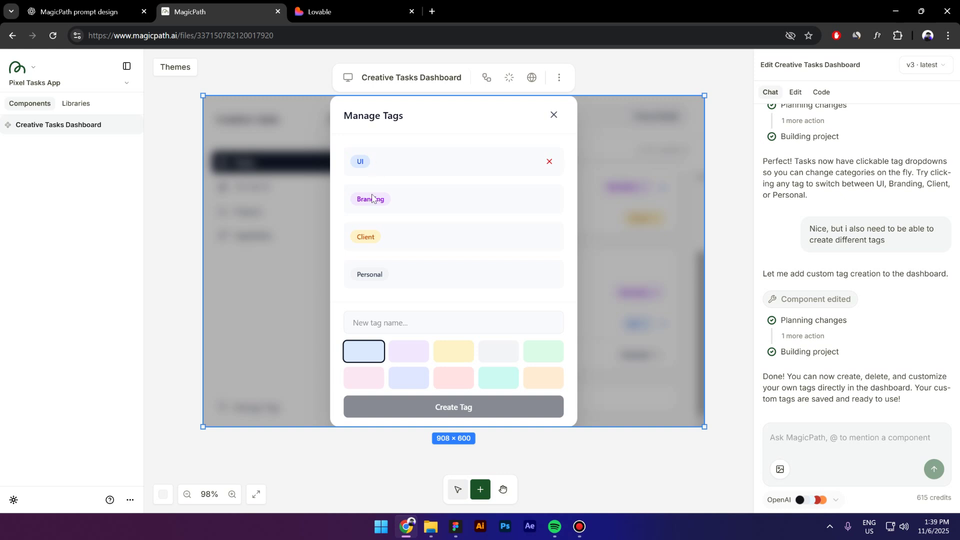
pyautogui.click(390, 326)
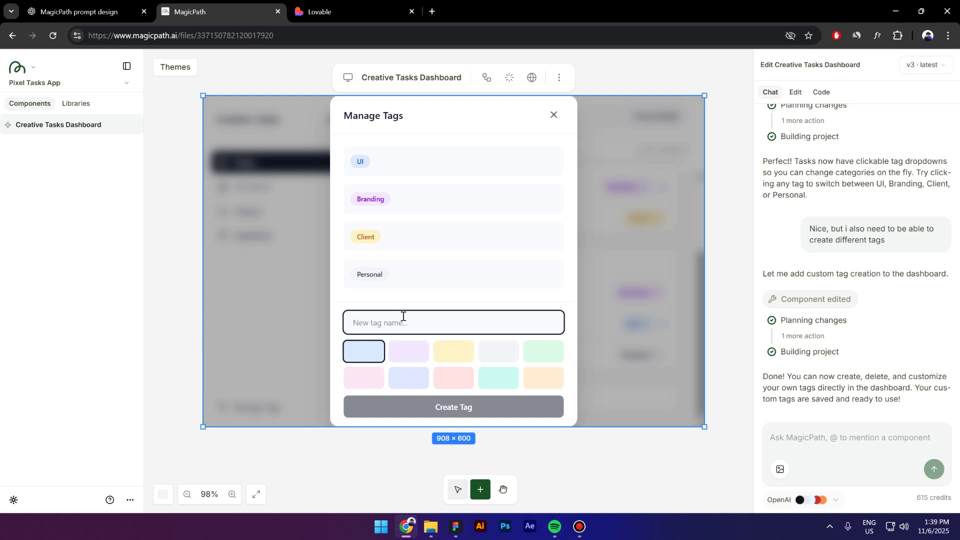
pyautogui.write('Design')
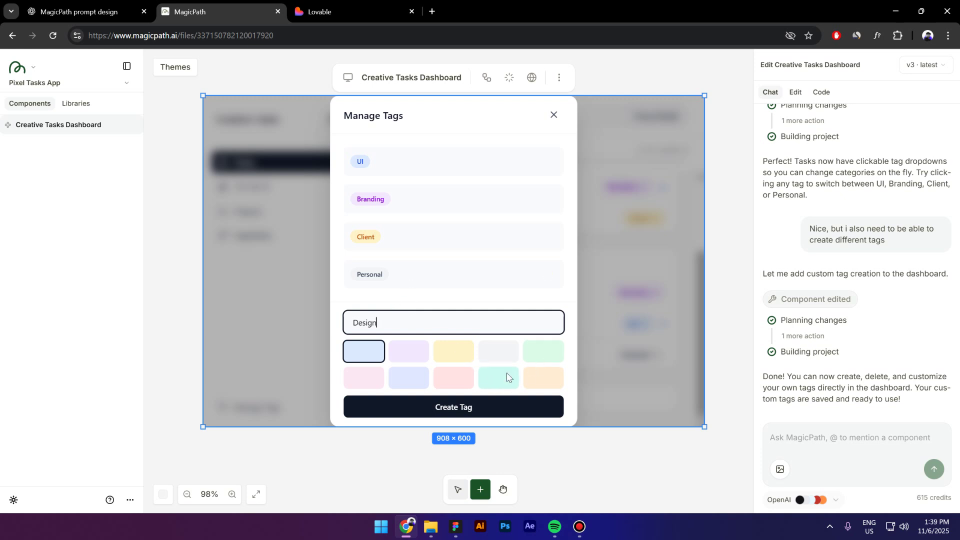
pyautogui.click(536, 353)
pyautogui.click(463, 411)
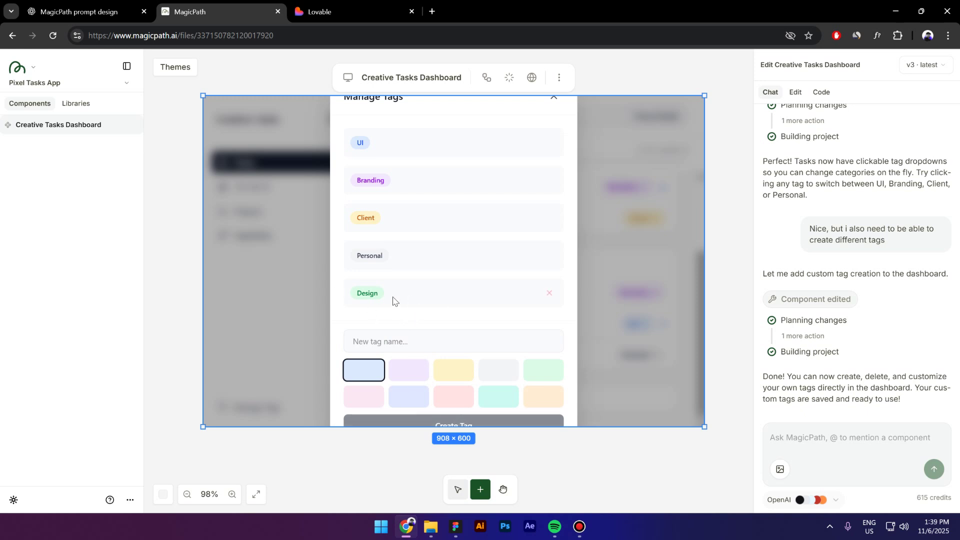
pyautogui.moveTo(565, 95); pyautogui.dragTo(569, 85)
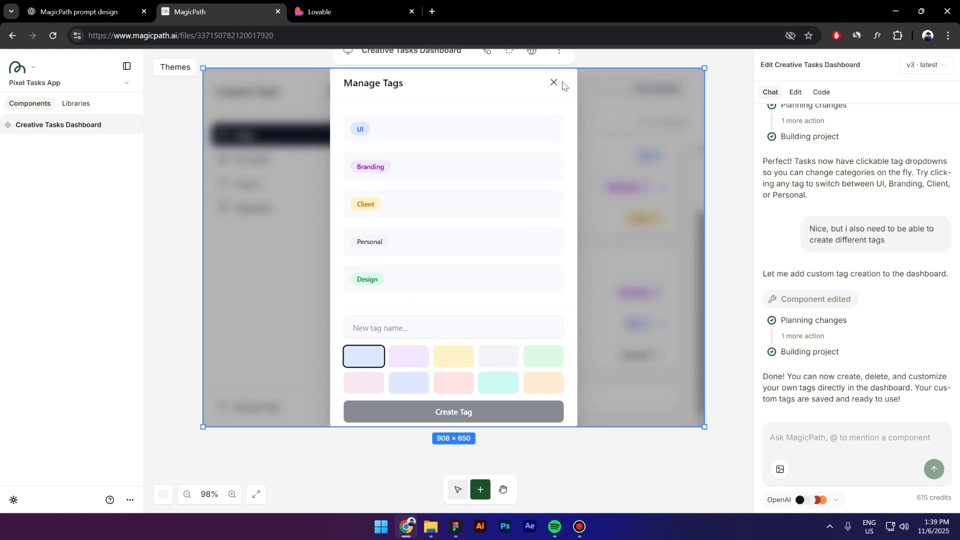
pyautogui.click(554, 83)
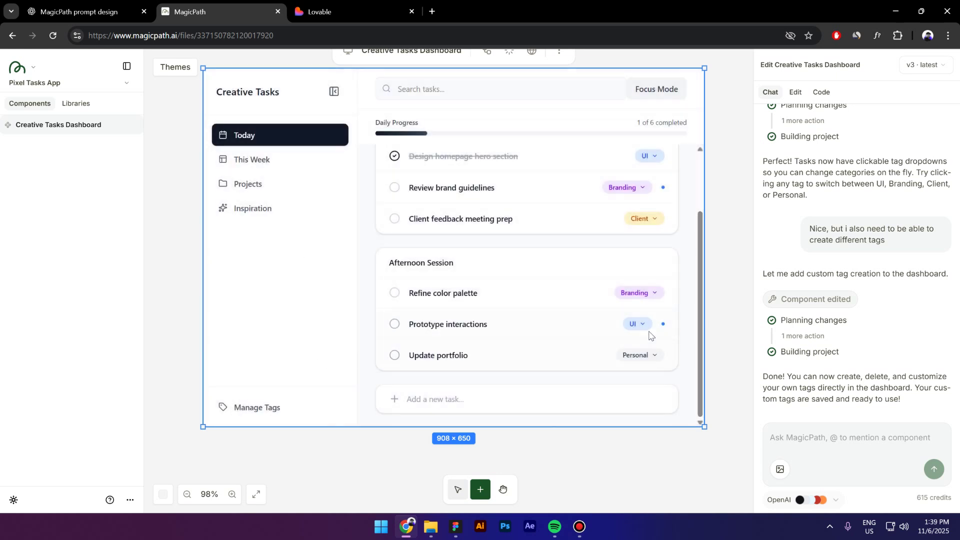
# Examine the tag options of the "Refine color palette" task in the Afternoon Session card
pyautogui.click(636, 293)
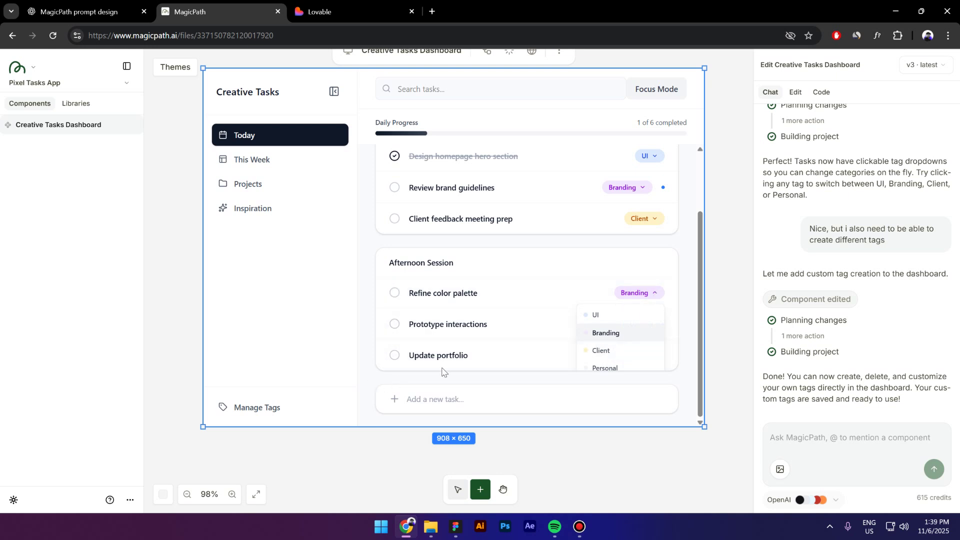
pyautogui.scroll(3, 396, 381)
pyautogui.scroll(-3, 495, 350)
# Add a new task named "Design" to the Today list
pyautogui.click(470, 397)
pyautogui.write('Design')
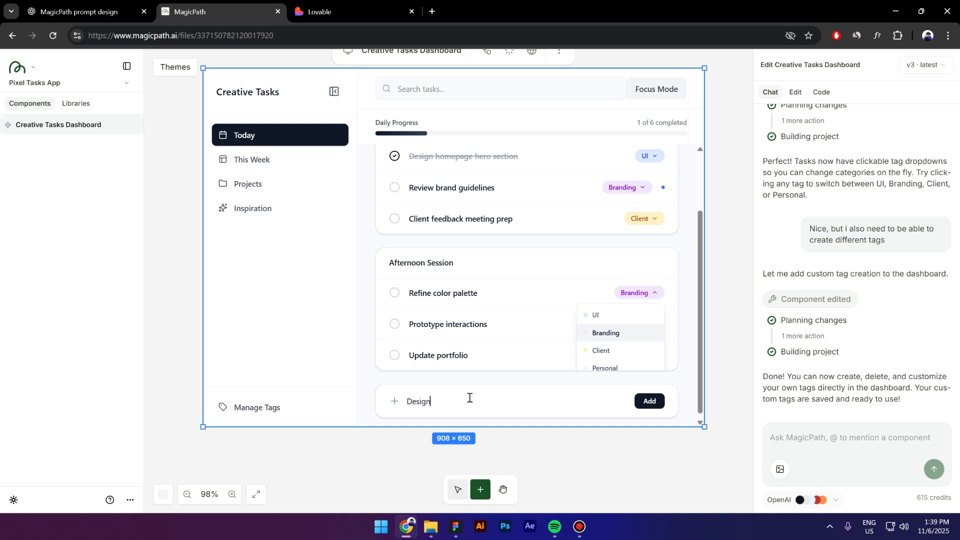
pyautogui.click(653, 406)
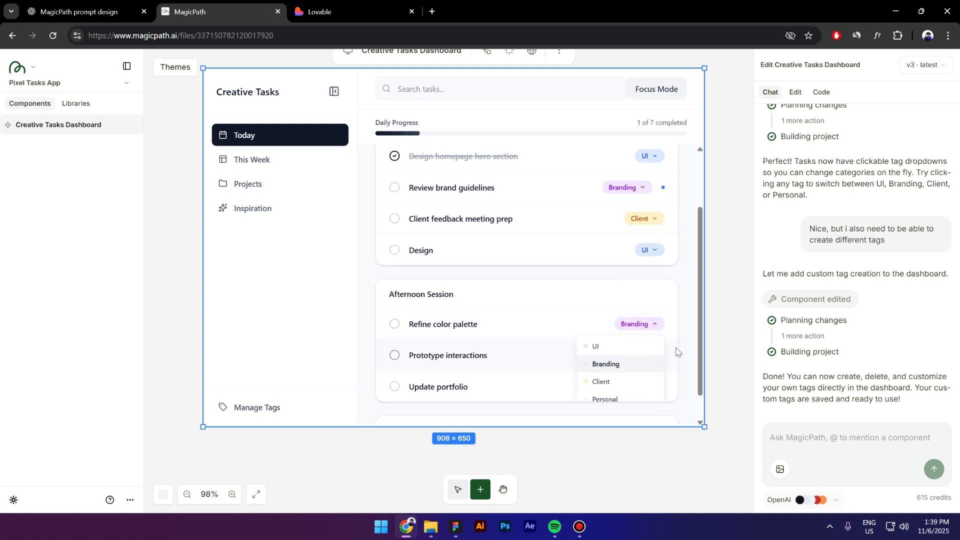
pyautogui.scroll(-1, 678, 354)
pyautogui.scroll(3, 680, 364)
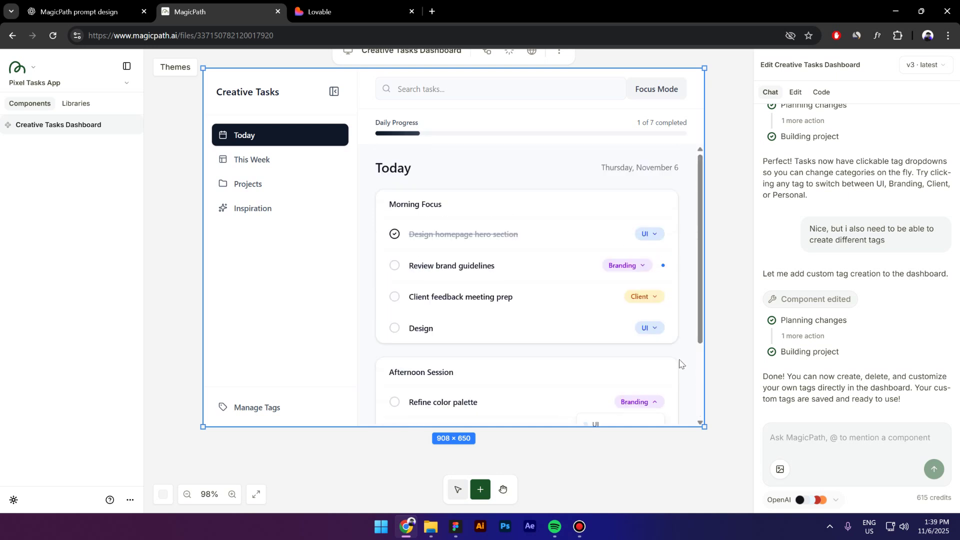
# Examine the tag options of the "Design" task in the Morning Focus card
pyautogui.click(652, 331)
pyautogui.scroll(-2, 651, 315)
pyautogui.scroll(2, 600, 320)
pyautogui.scroll(-2, 632, 305)
pyautogui.scroll(2, 625, 279)
# Set the "Design homepage hero section" task's tag to Design and open the tag options of "Refine color palette"
pyautogui.click(656, 238)
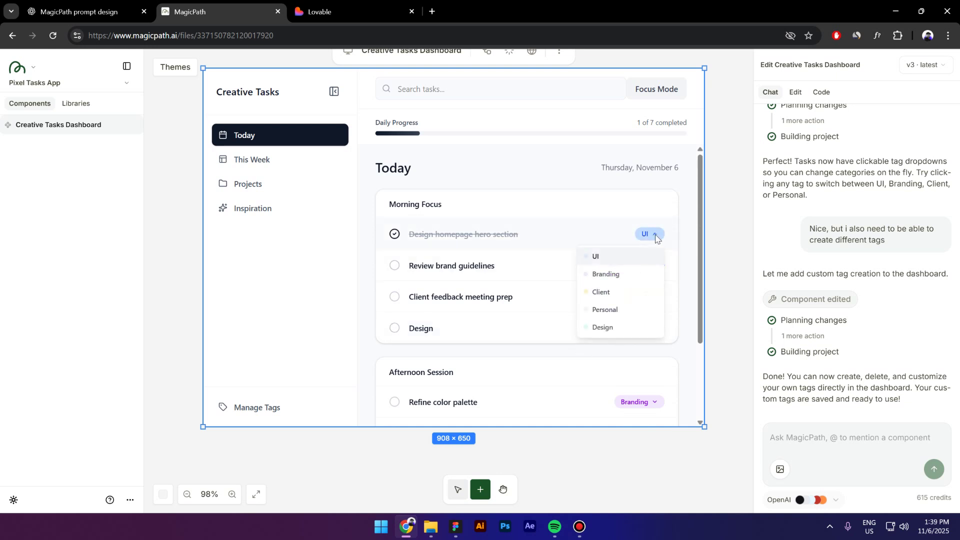
pyautogui.click(606, 329)
pyautogui.scroll(-2, 631, 355)
pyautogui.click(639, 292)
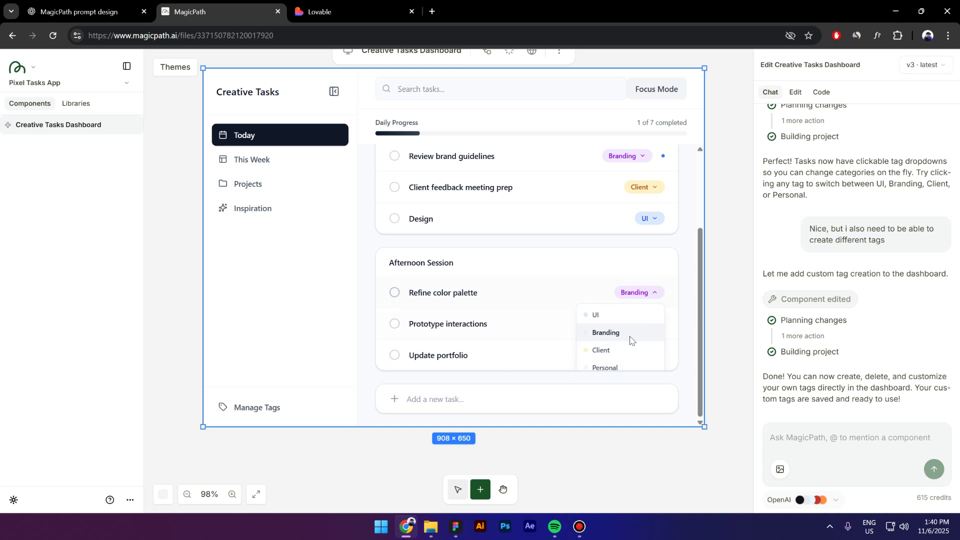
# Ask MagicPath to make the tags scrollable, explaining that switching tags fails because they are getting hidden within the cards ui
pyautogui.click(790, 444)
pyautogui.write('I like it, bu')
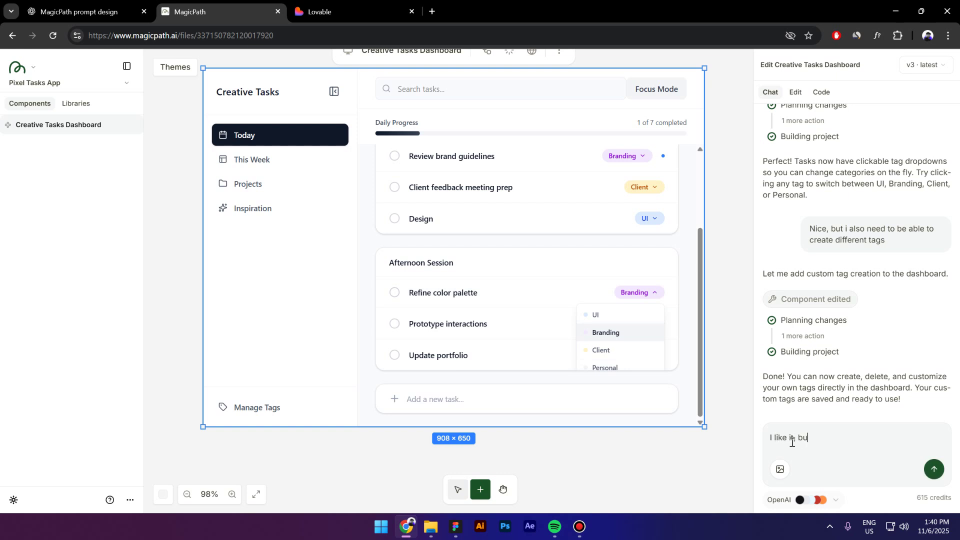
pyautogui.write('t now when i want')
pyautogui.write('to switch between ')
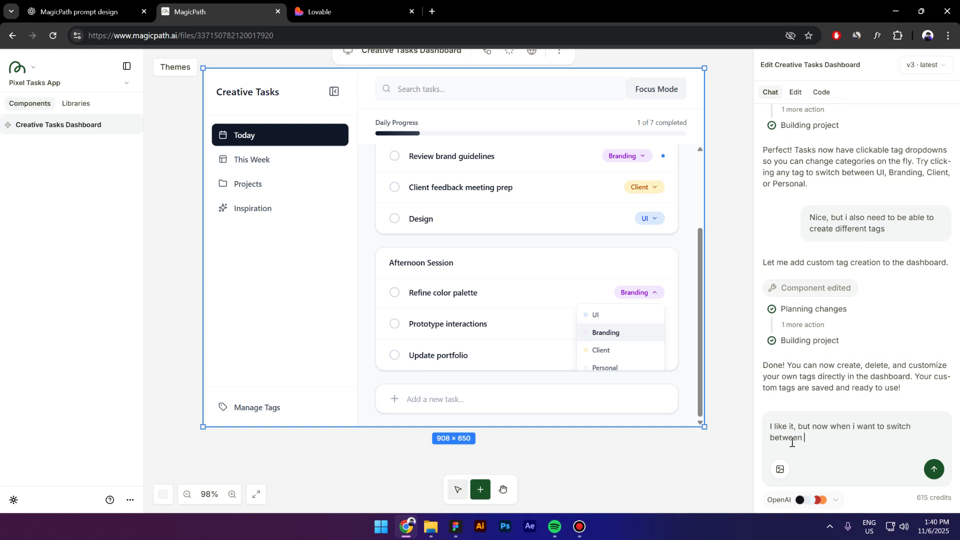
pyautogui.write("different tags i can't do this properly ")
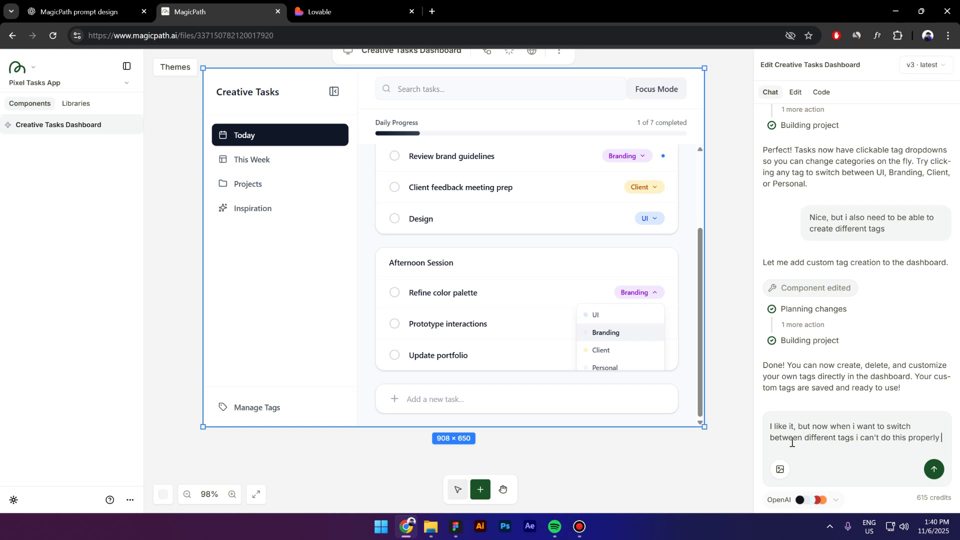
pyautogui.write('because the tags a')
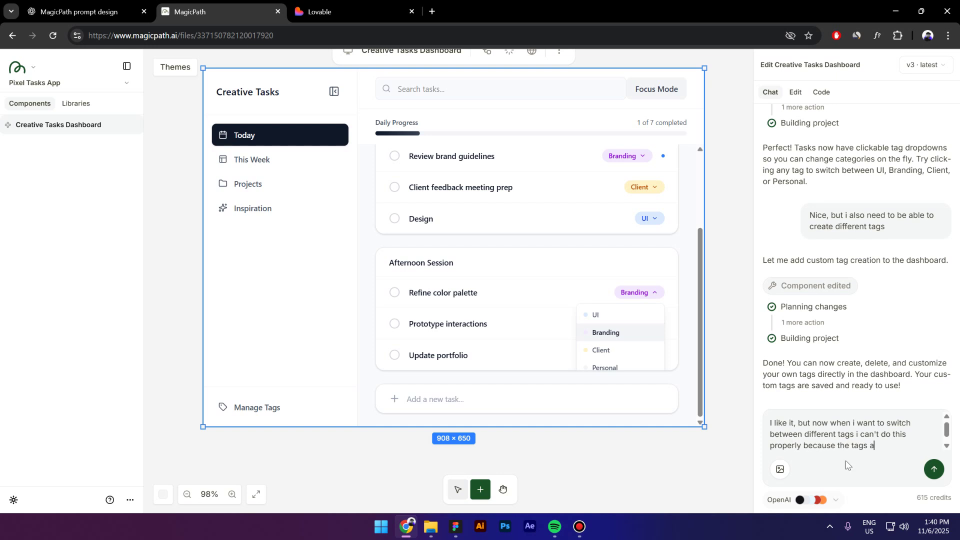
pyautogui.write('re getting ')
pyautogui.write('hidden ')
pyautogui.write('within the cards')
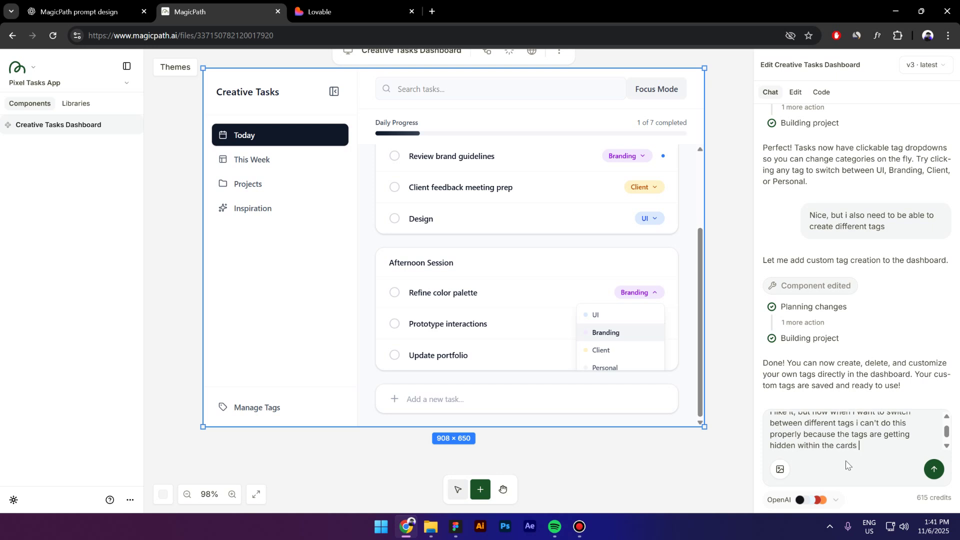
pyautogui.write(' ui. Can you make the t')
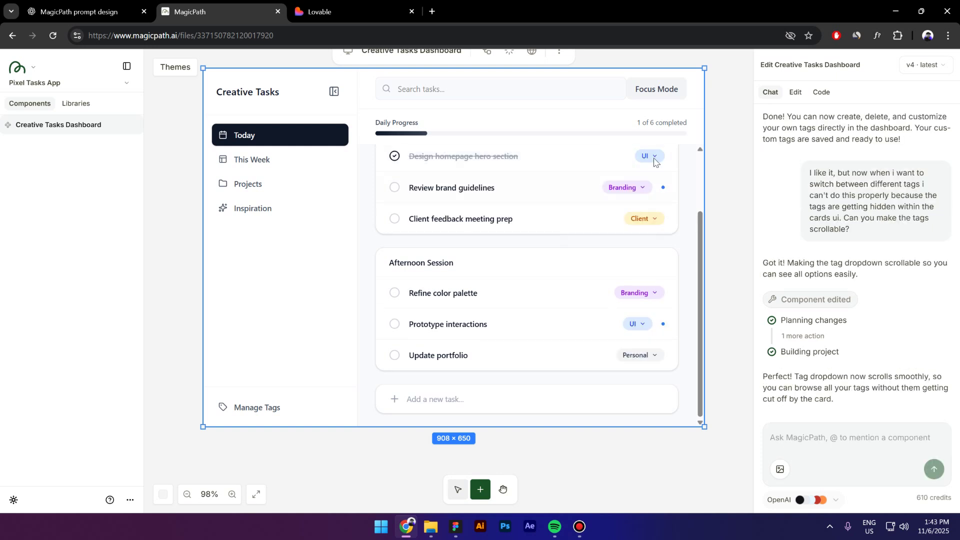
# Switch the "Design homepage hero section" task's tag to Branding and then to Client
pyautogui.click(650, 156)
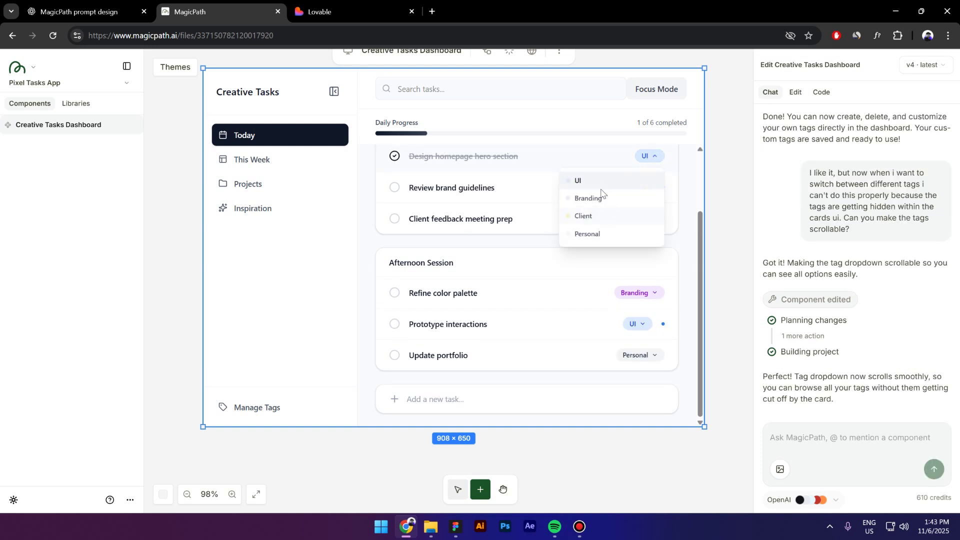
pyautogui.click(588, 199)
pyautogui.click(646, 156)
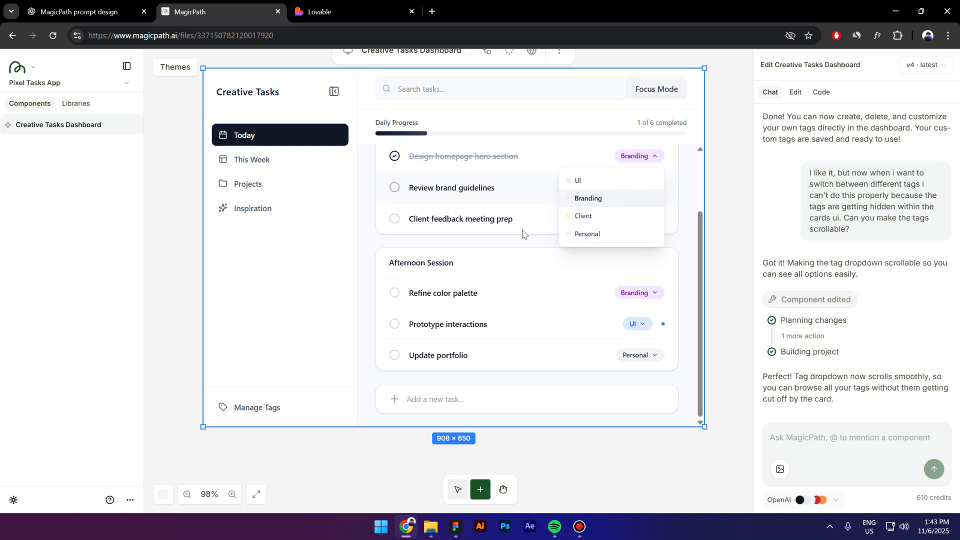
pyautogui.click(608, 217)
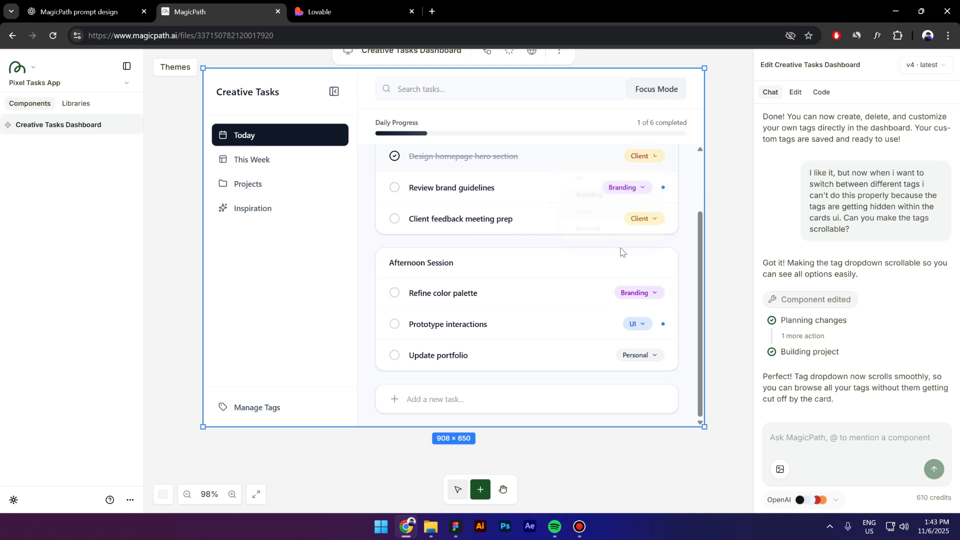
# Create a green custom tag named "Design" in the tag manager and close it
pyautogui.click(259, 408)
pyautogui.click(397, 306)
pyautogui.write('De')
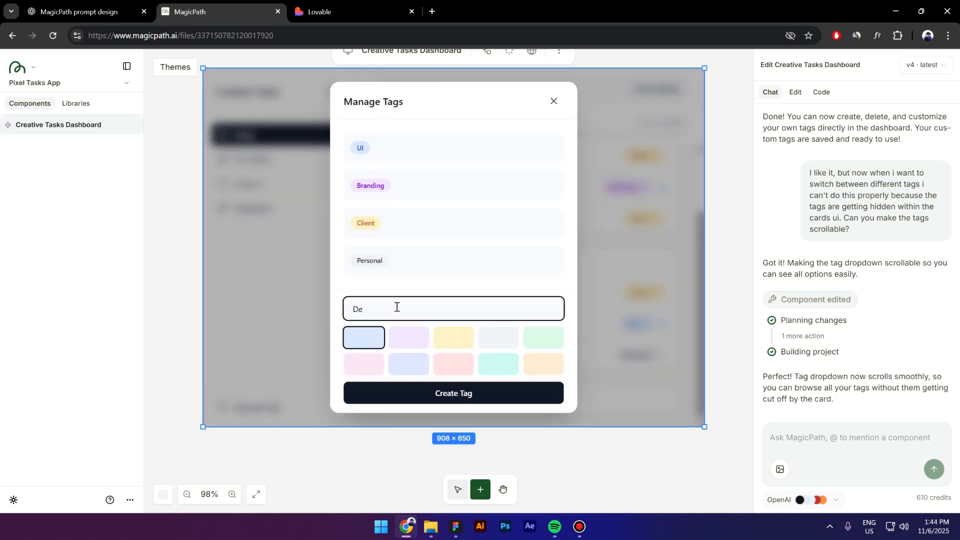
pyautogui.write('sign')
pyautogui.click(546, 338)
pyautogui.click(502, 392)
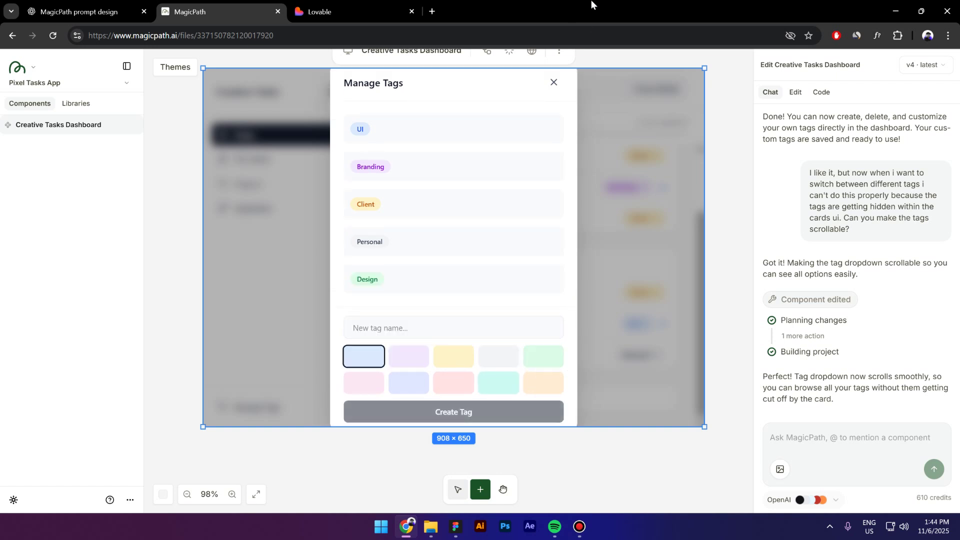
pyautogui.click(553, 82)
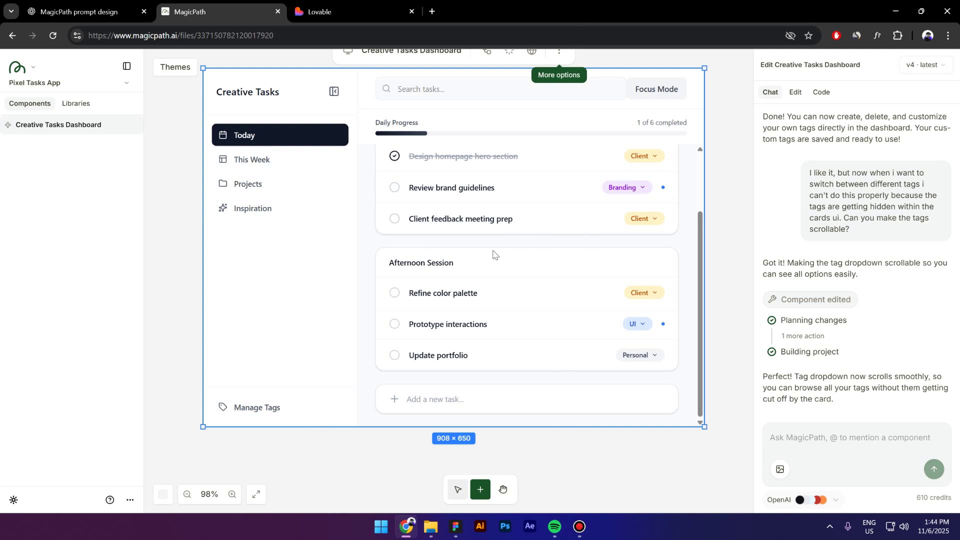
# Assign the custom Design tag to the "Design homepage hero section" task
pyautogui.click(643, 156)
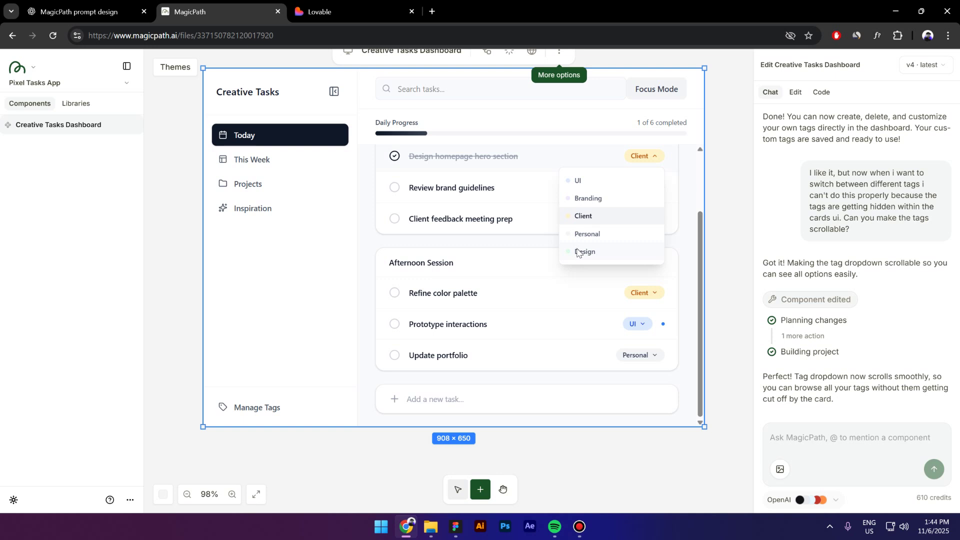
pyautogui.click(602, 255)
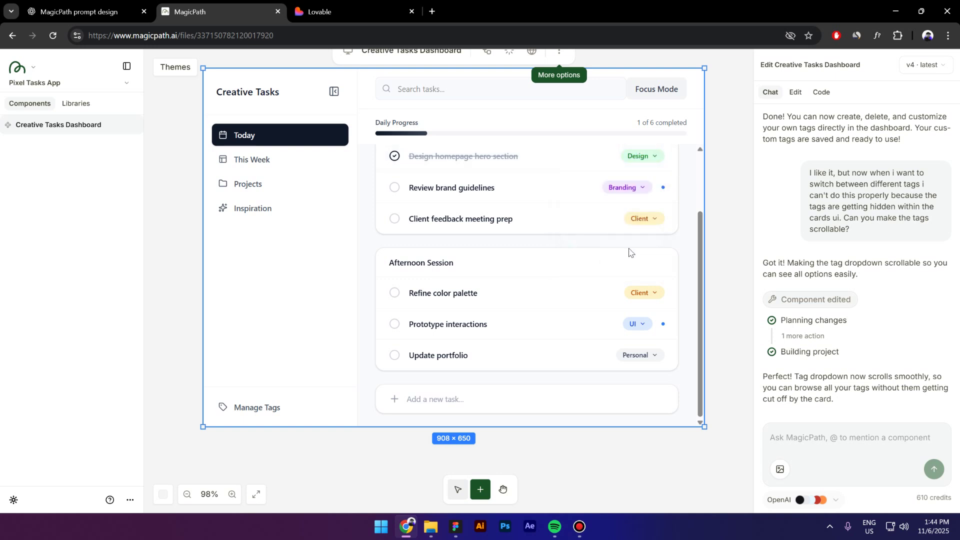
pyautogui.scroll(2, 628, 256)
pyautogui.scroll(-2, 618, 268)
pyautogui.scroll(2, 612, 268)
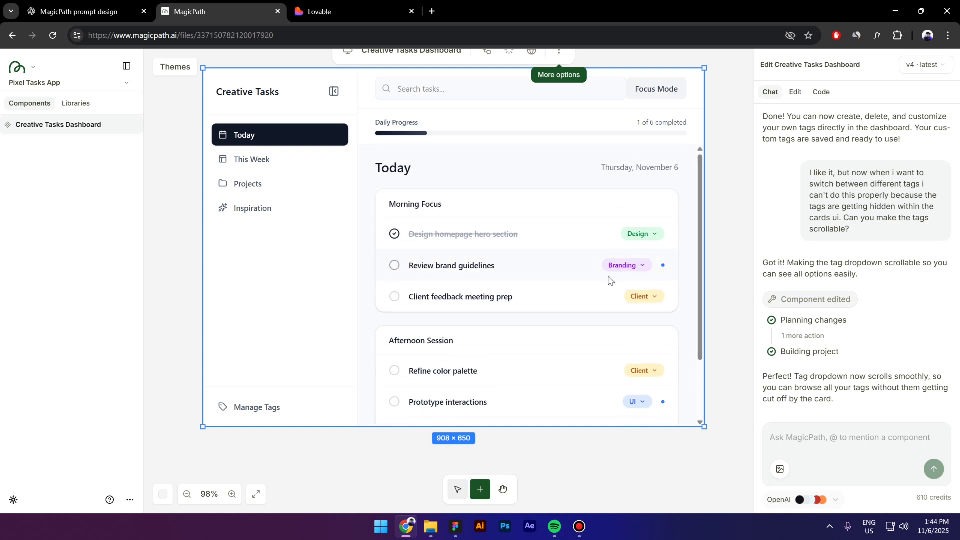
pyautogui.scroll(-2, 576, 275)
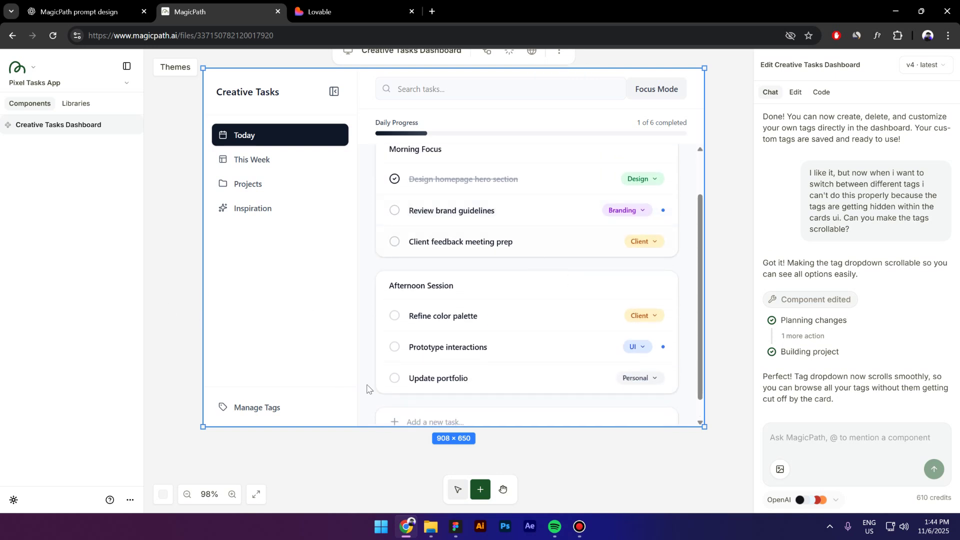
pyautogui.scroll(-1, 445, 309)
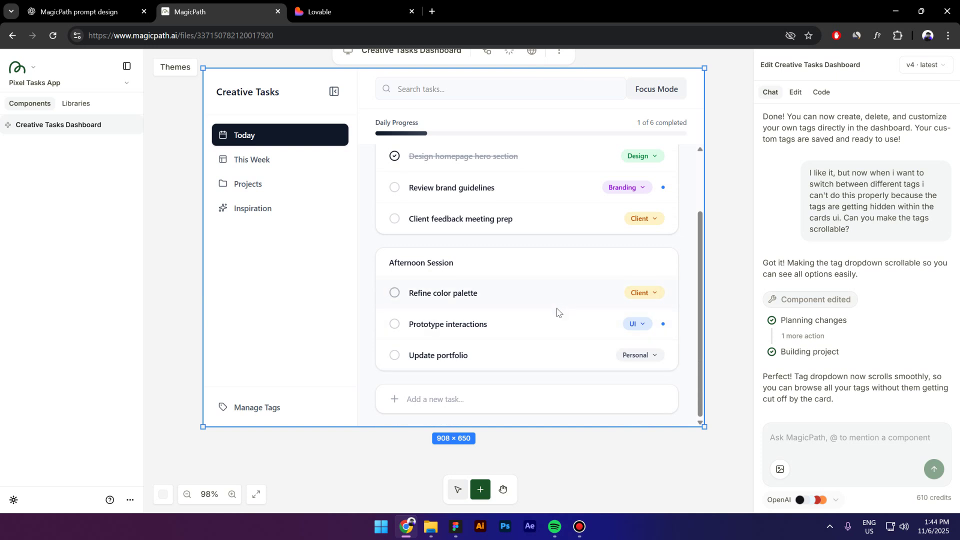
pyautogui.moveTo(598, 295); pyautogui.dragTo(380, 326)
pyautogui.click(375, 326)
# Send MagicPath the request "This is perfect. Now let's do one more thing. Allow me to delete Tasks"
pyautogui.click(810, 442)
pyautogui.write('This is perfect')
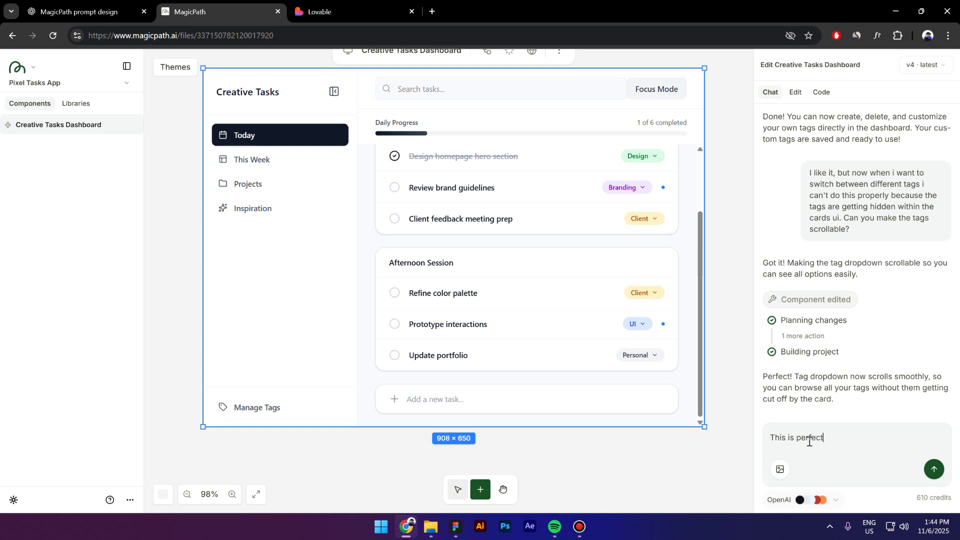
pyautogui.write('. Now I')
pyautogui.write("et's do one more thing")
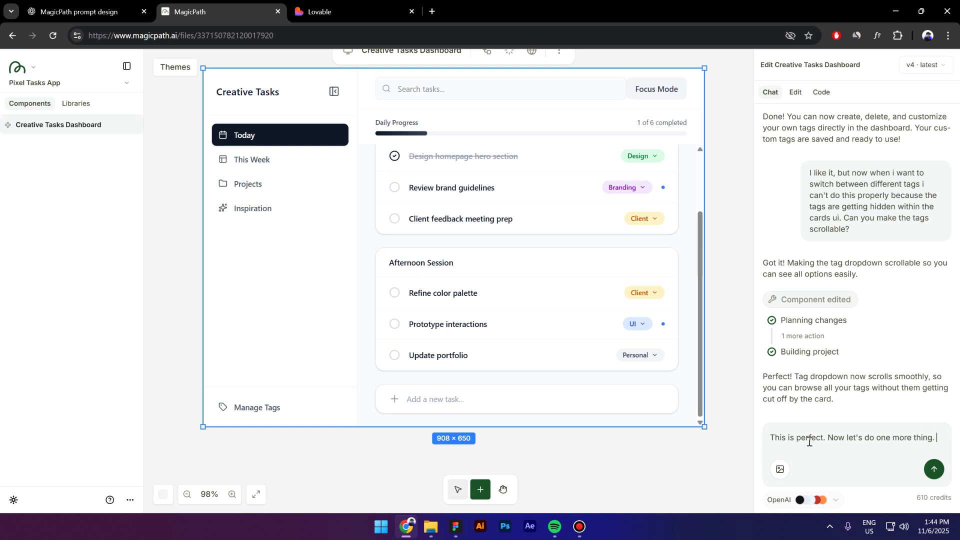
pyautogui.write('. Allow me to delete Tasks')
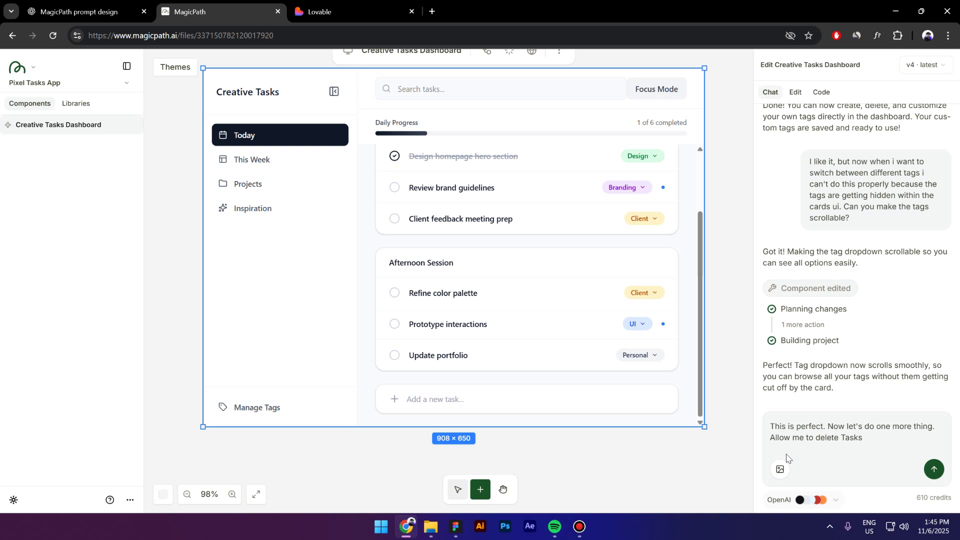
pyautogui.press('Return')
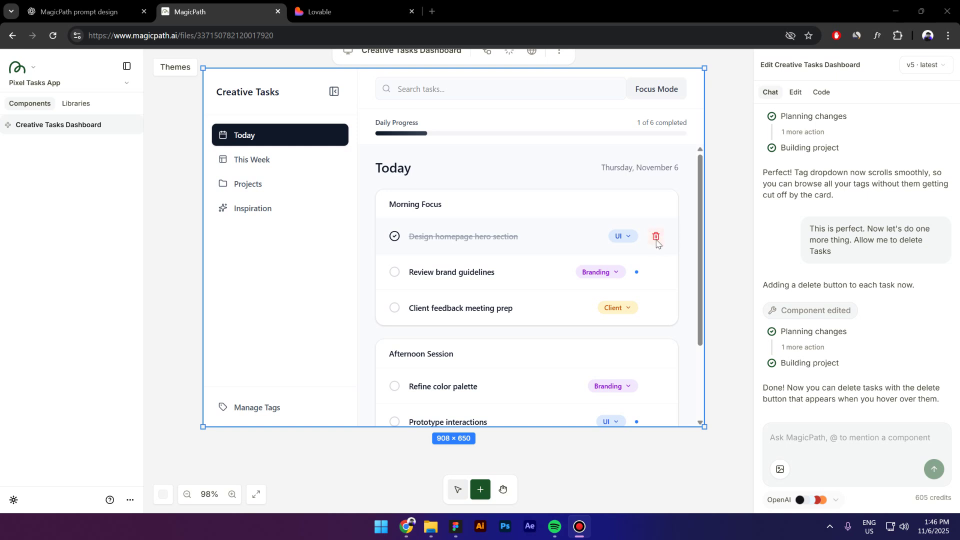
# Delete the "Review brand guidelines" task from Morning Focus and widen the dashboard frame
pyautogui.click(656, 272)
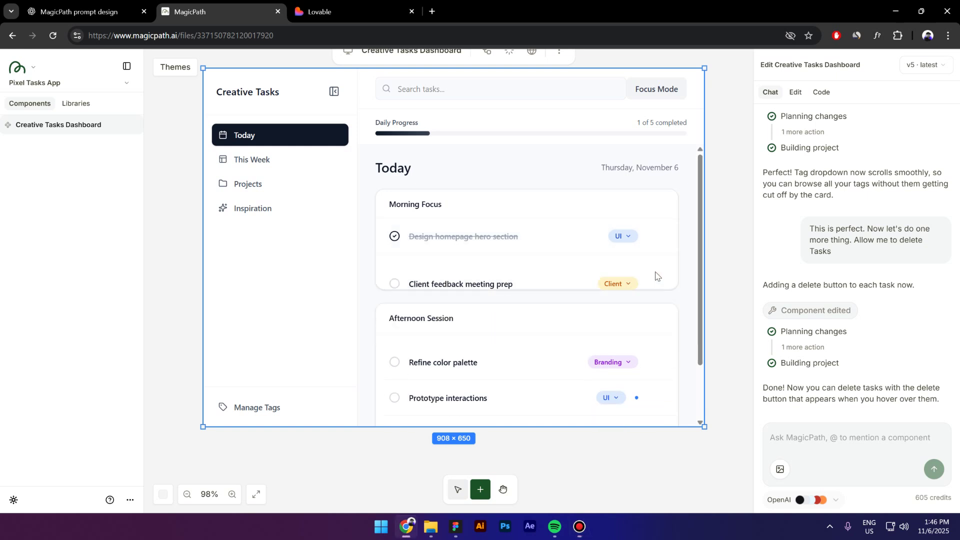
pyautogui.scroll(-2, 450, 315)
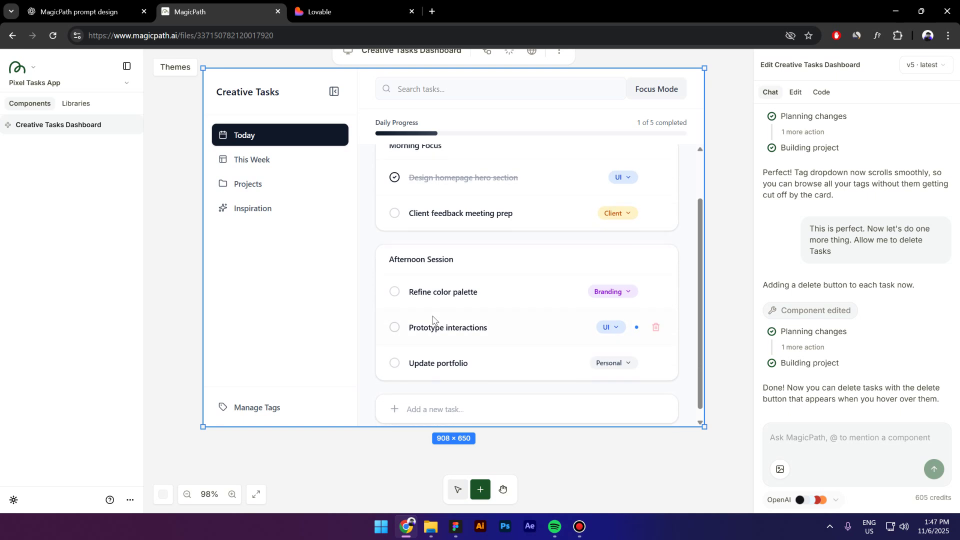
pyautogui.scroll(2, 435, 317)
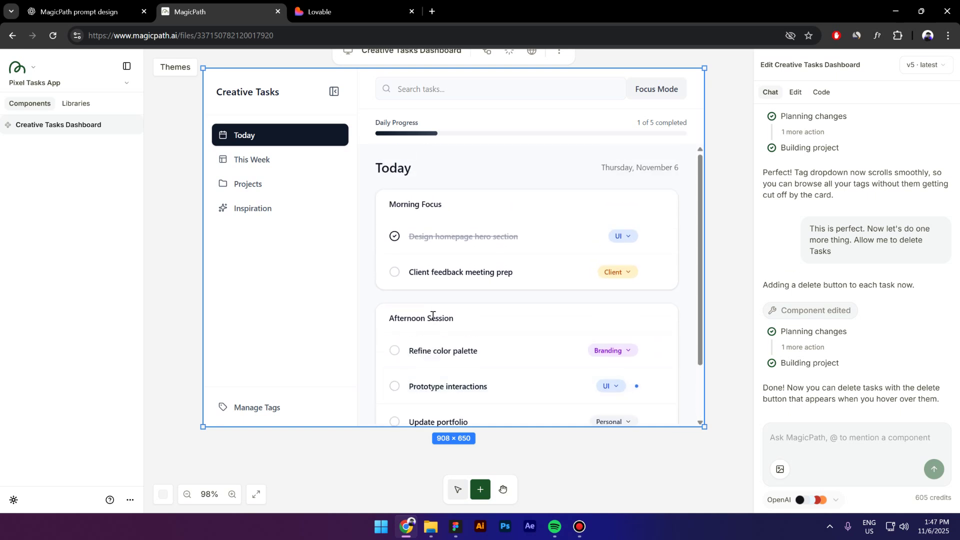
pyautogui.moveTo(705, 219); pyautogui.dragTo(743, 231)
pyautogui.scroll(1, 188, 297)
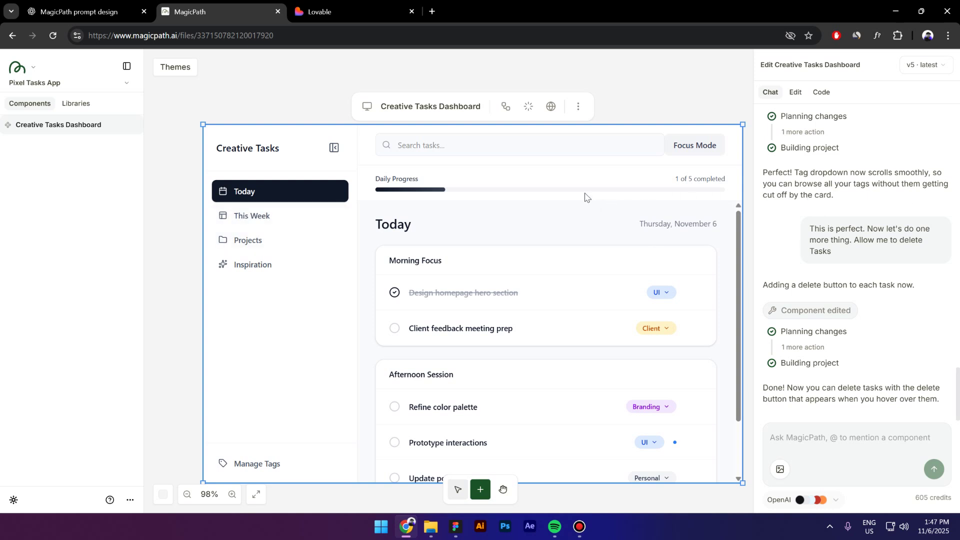
# Show the dashboard's code and copy the content of CreativeTasksDashboard.tsx
pyautogui.click(821, 93)
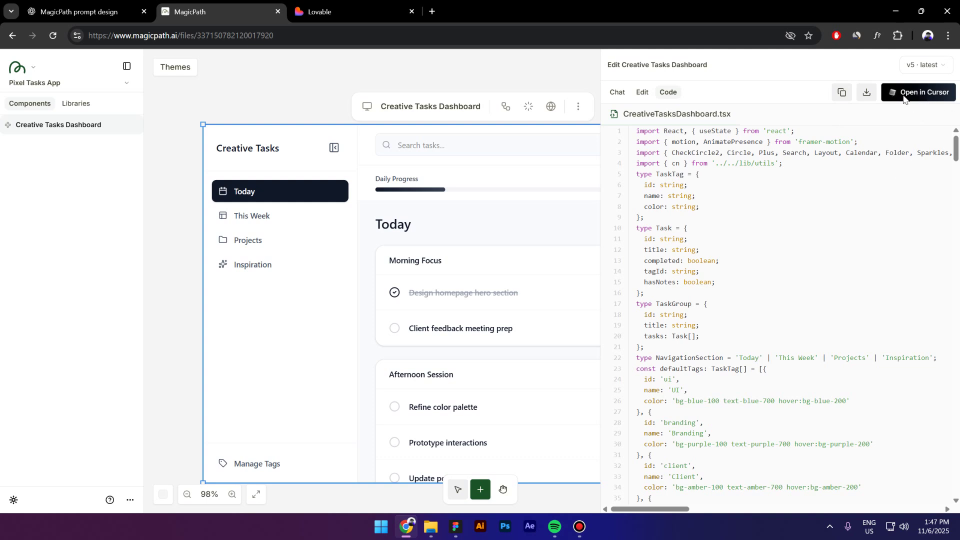
pyautogui.click(843, 95)
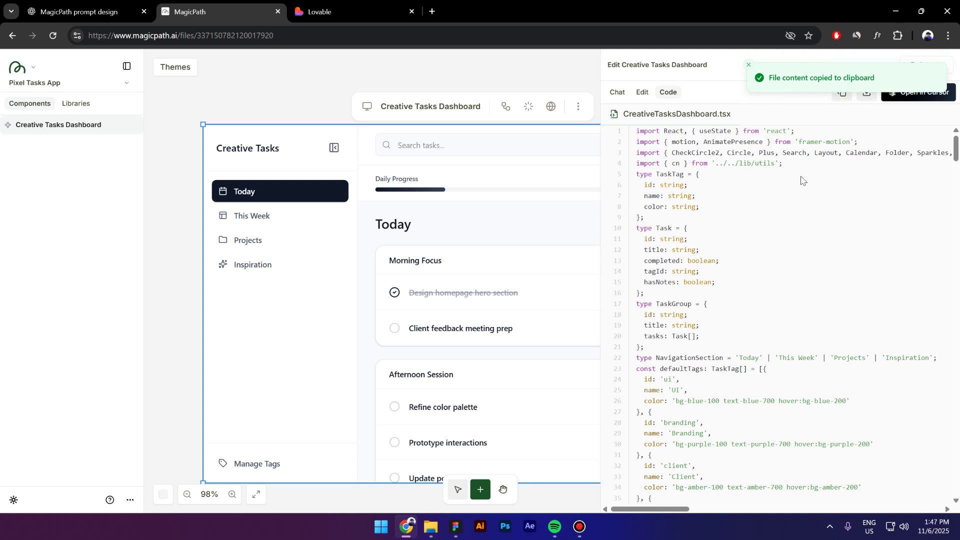
pyautogui.click(838, 96)
# Switch to Lovable, paste the copied component code as the prompt and submit it
pyautogui.click(321, 16)
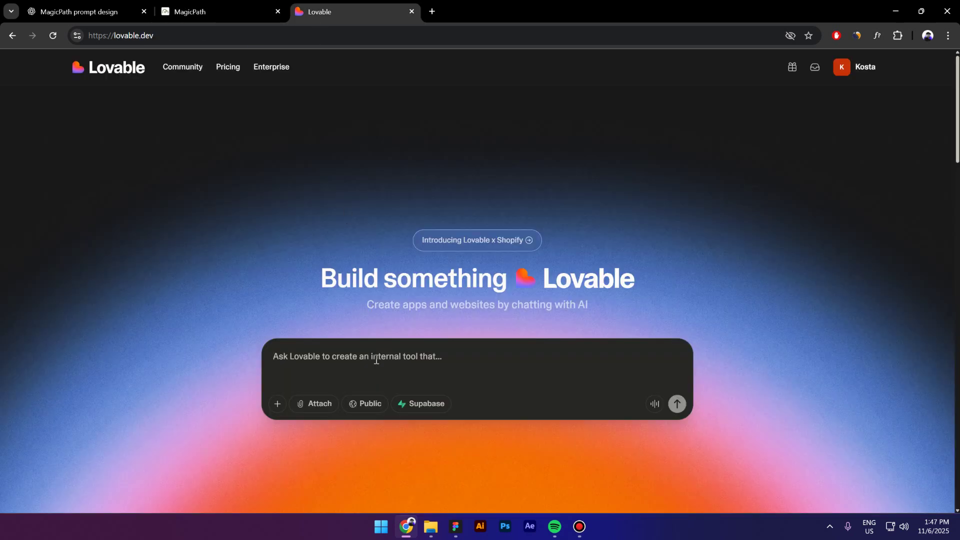
pyautogui.hotkey('ctrl', 'v')
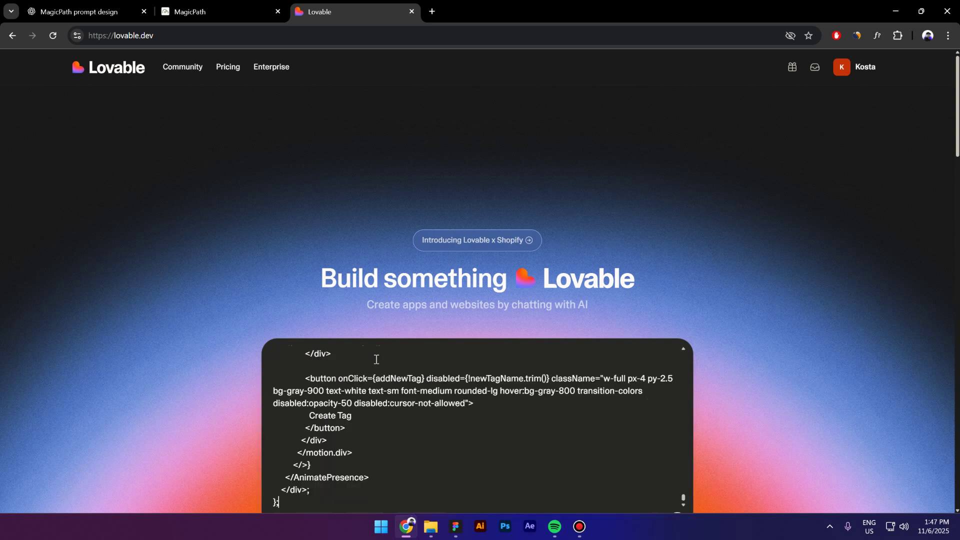
pyautogui.scroll(-5, 379, 355)
pyautogui.click(677, 240)
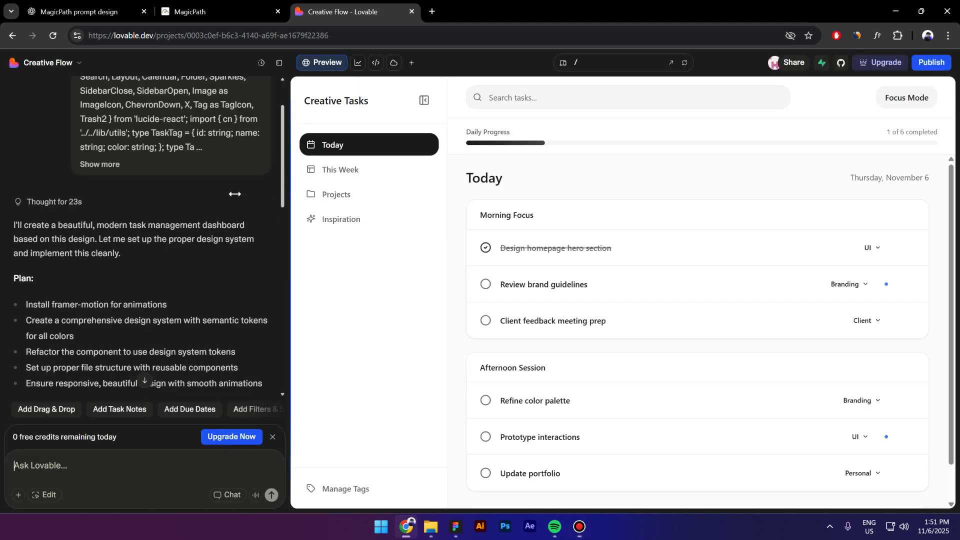
# Collapse the Lovable chat so that the generated app's preview fills the workspace width
pyautogui.moveTo(278, 196); pyautogui.dragTo(7, 201)
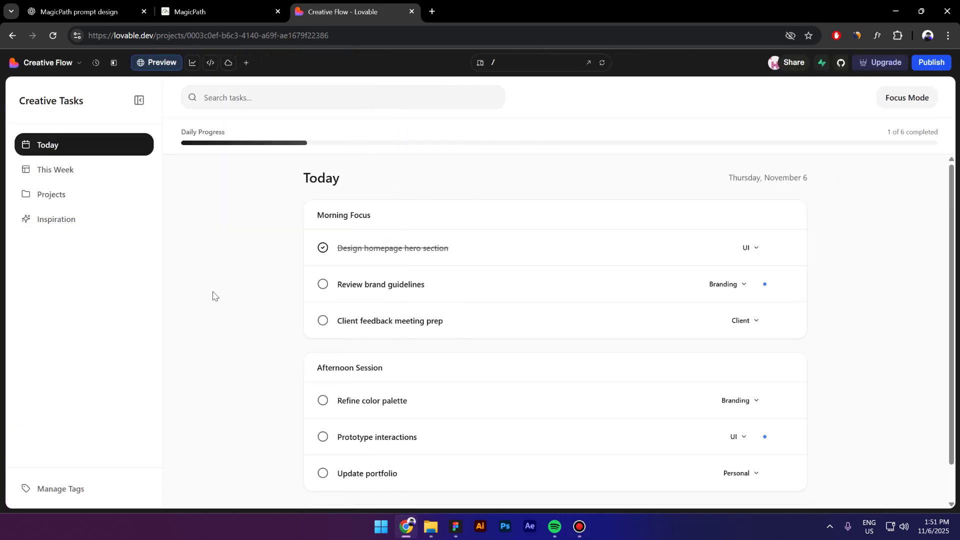
pyautogui.scroll(-1, 200, 266)
pyautogui.scroll(1, 203, 299)
# Examine the This Week, Projects, Today and Inspiration sections of the generated app
pyautogui.click(76, 174)
pyautogui.click(61, 199)
pyautogui.click(64, 169)
pyautogui.click(58, 146)
pyautogui.click(60, 173)
pyautogui.click(59, 193)
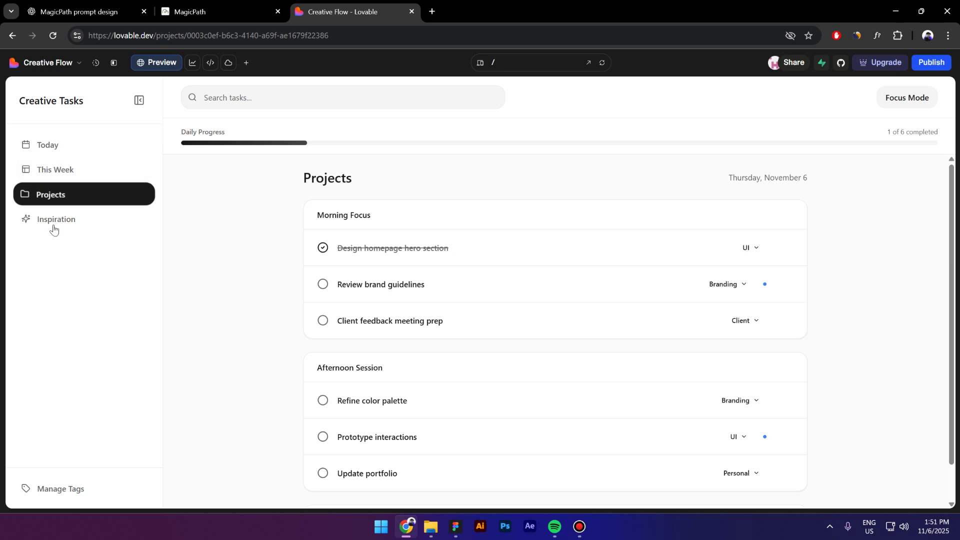
pyautogui.click(52, 225)
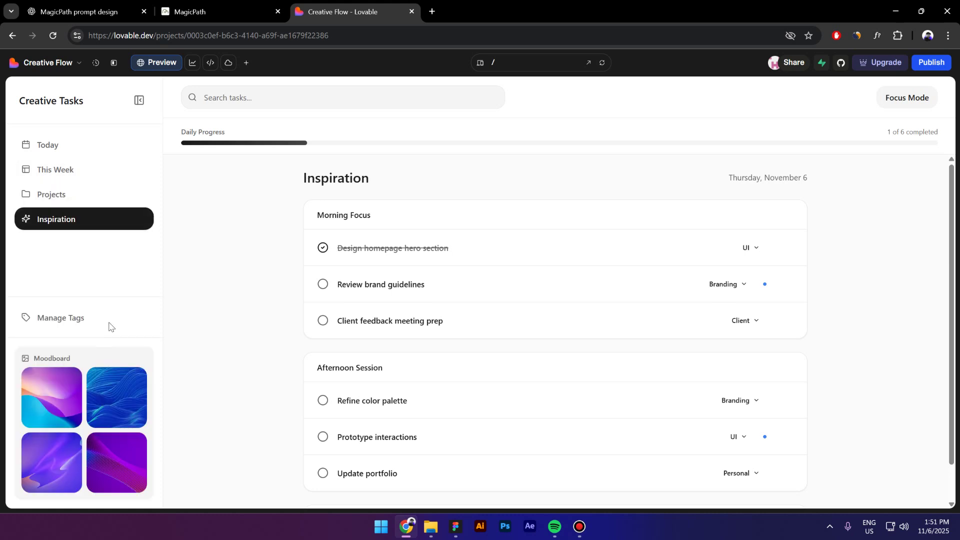
# Set the "Review brand guidelines" task's tag to Client and open the tag manager
pyautogui.click(737, 284)
pyautogui.click(675, 328)
pyautogui.click(733, 284)
pyautogui.click(689, 350)
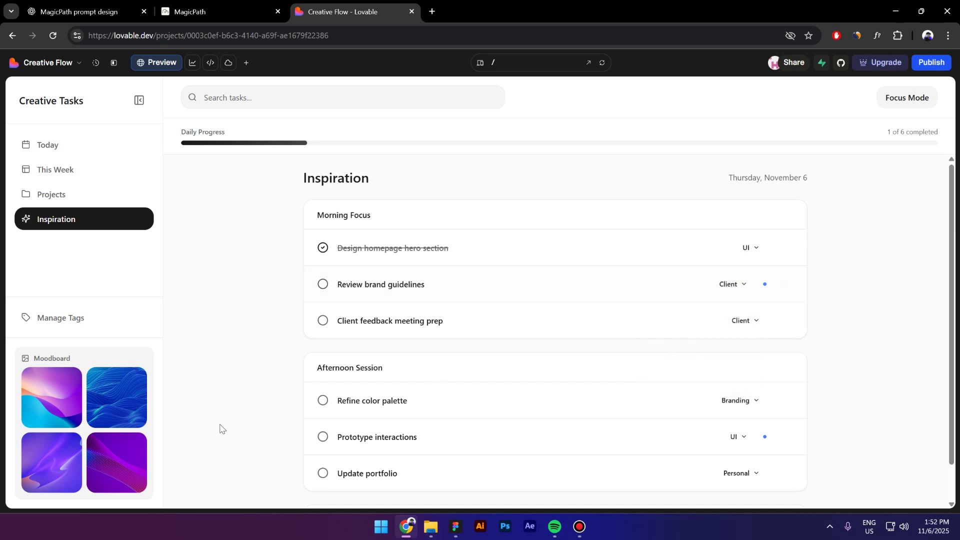
pyautogui.scroll(-1, 219, 427)
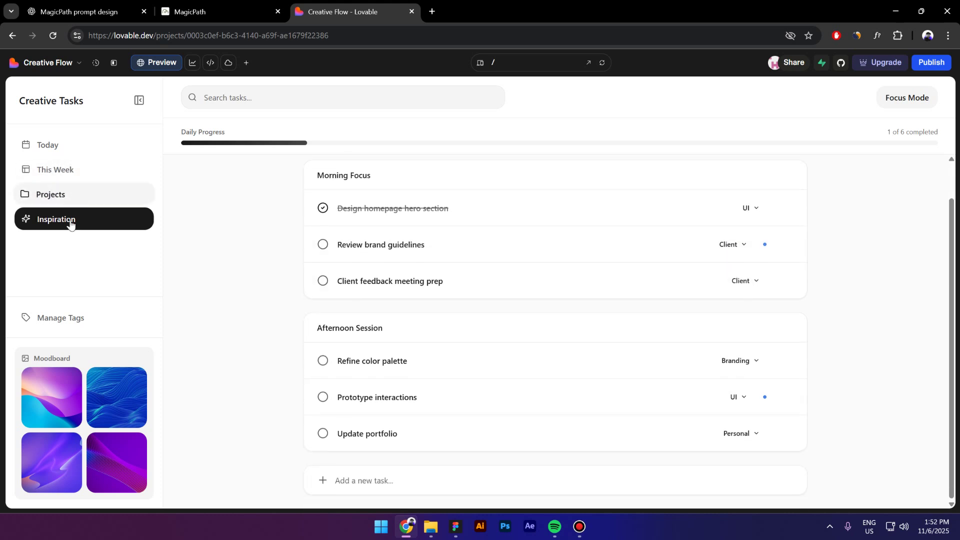
pyautogui.click(102, 319)
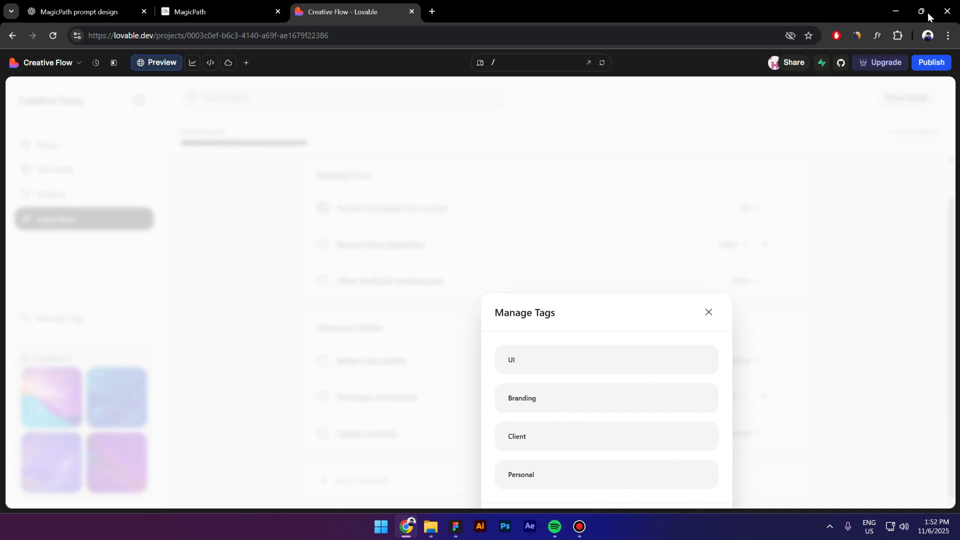
# Shrink the browser window, adjust its width and collapse the chat to enlarge the app preview
pyautogui.moveTo(921, 13)
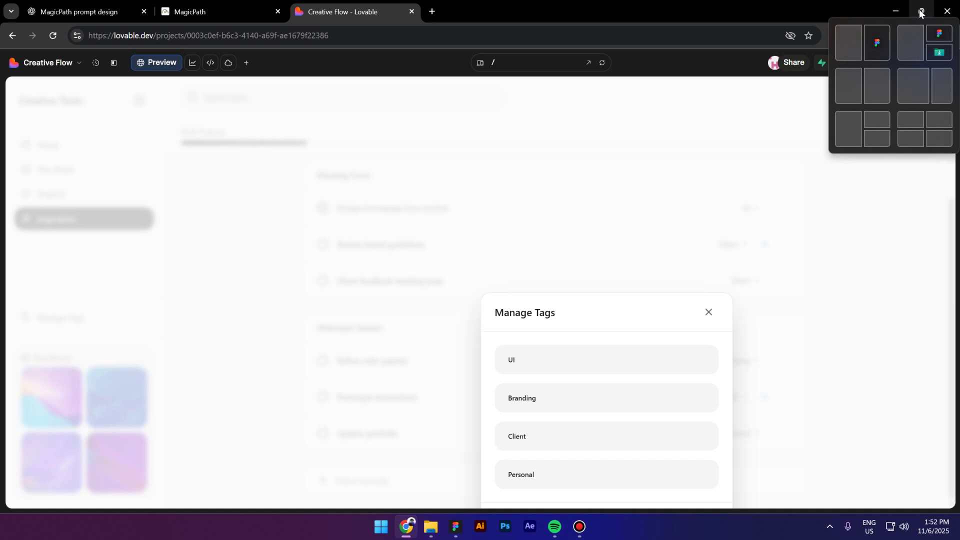
pyautogui.click(920, 13)
pyautogui.moveTo(419, 306); pyautogui.dragTo(369, 321)
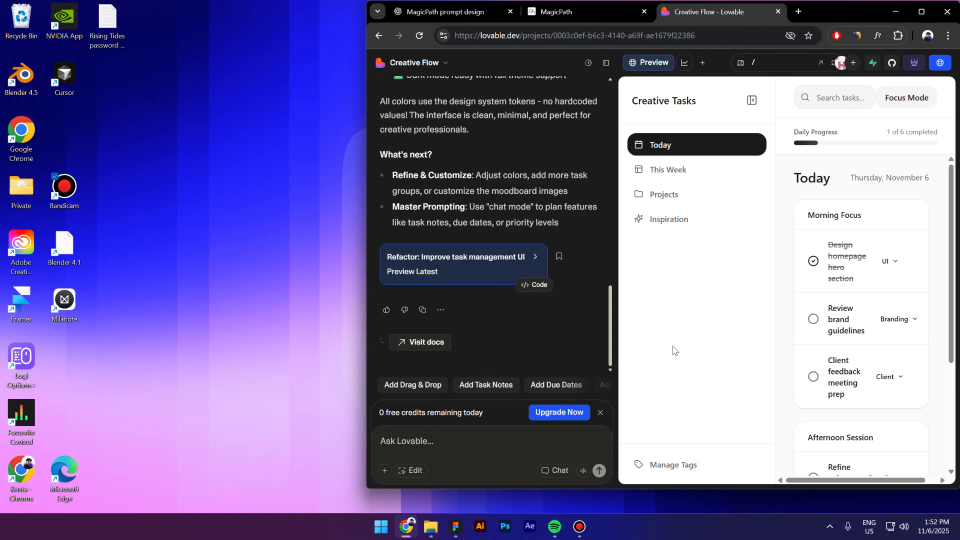
pyautogui.moveTo(617, 354); pyautogui.dragTo(370, 357)
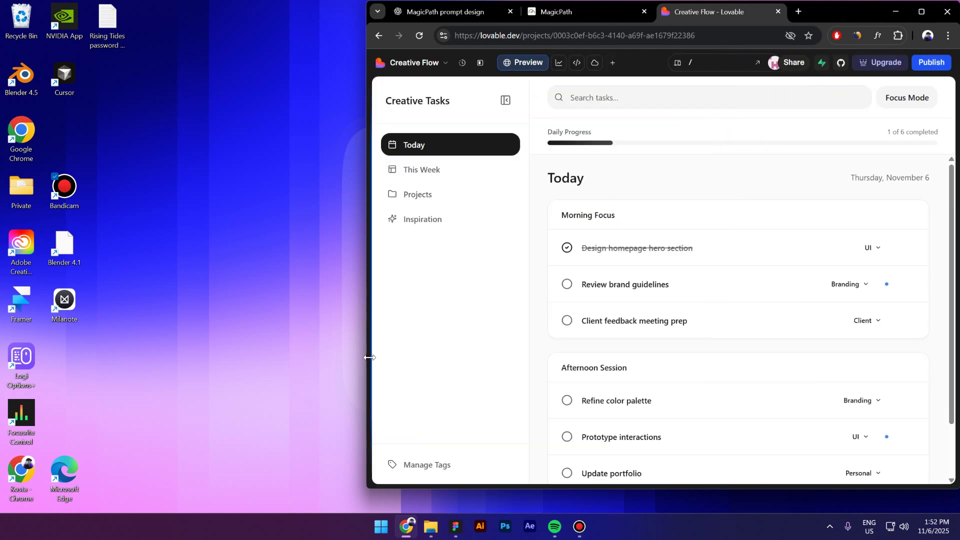
# Try to delete the UI and Branding tags in the app's tag manager
pyautogui.click(429, 464)
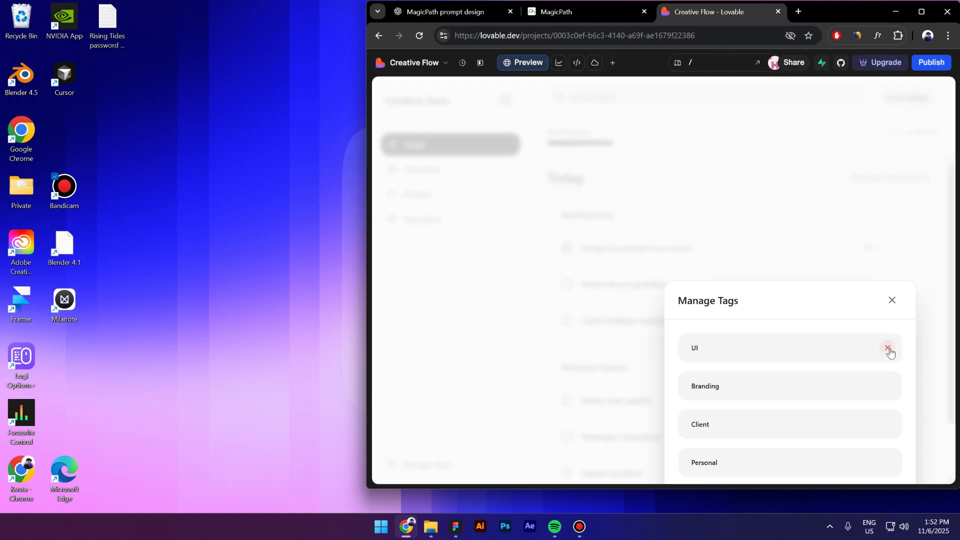
pyautogui.click(887, 348)
pyautogui.click(760, 121)
pyautogui.click(887, 348)
pyautogui.click(760, 121)
pyautogui.click(888, 386)
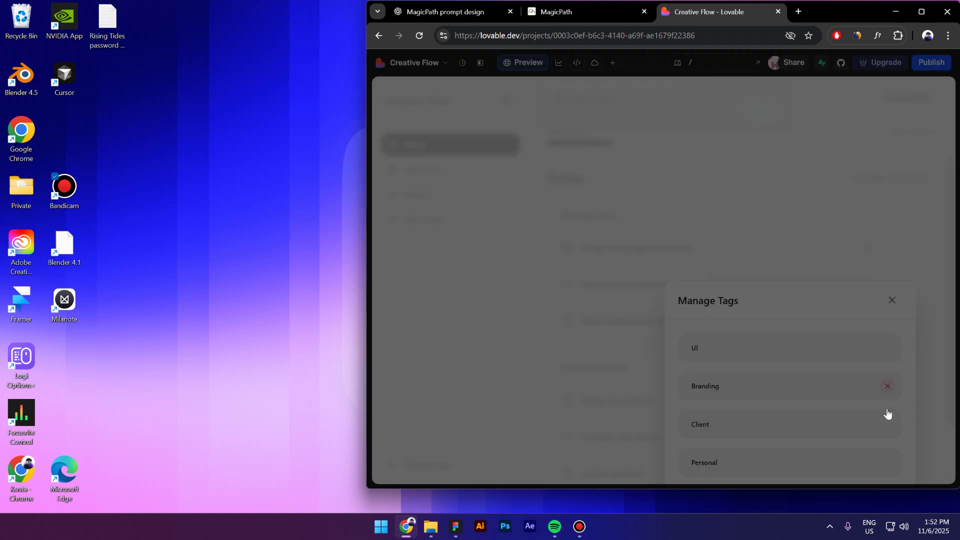
pyautogui.click(761, 120)
# Maximize the browser window and close the tag manager
pyautogui.click(922, 11)
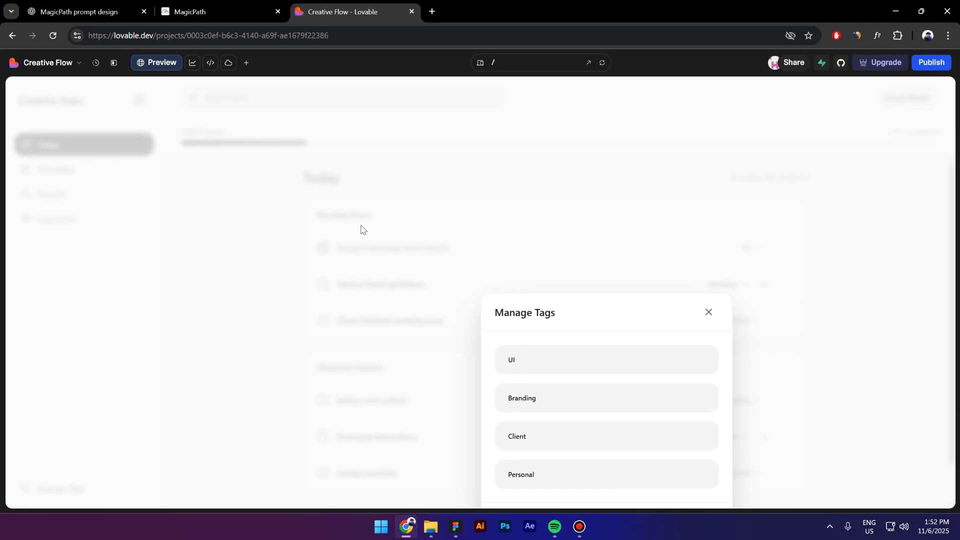
pyautogui.click(708, 313)
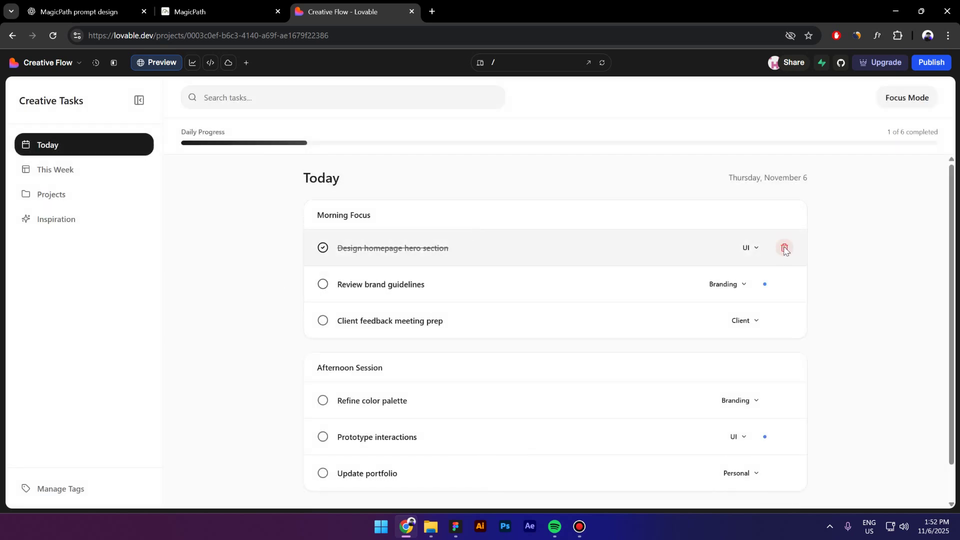
# Delete the "Design homepage hero section" task and add a new task named "Design" with the Personal tag
pyautogui.click(785, 249)
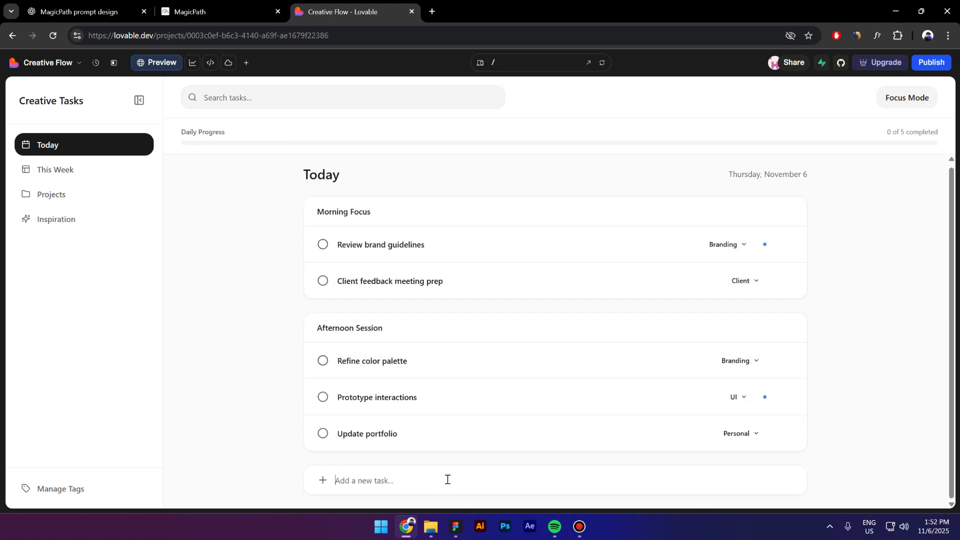
pyautogui.write('Design')
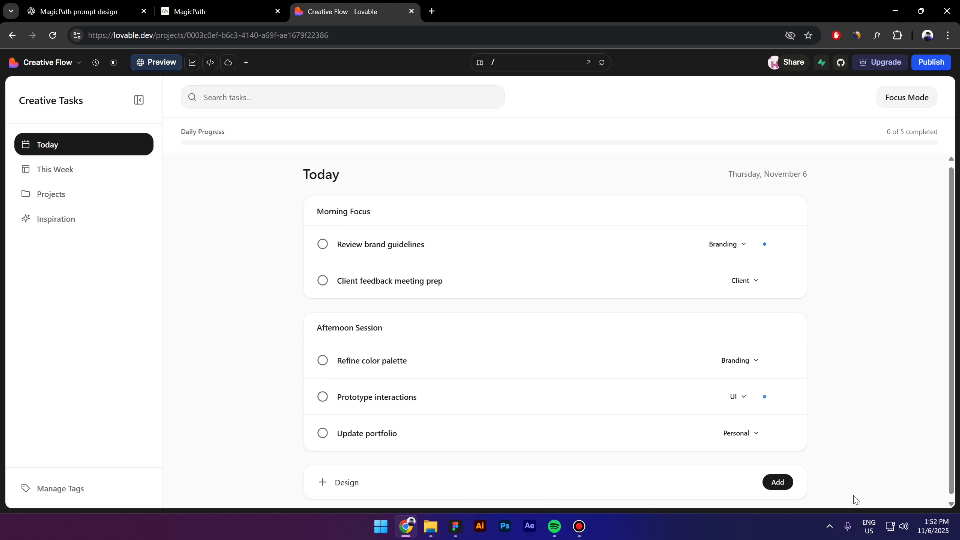
pyautogui.click(778, 483)
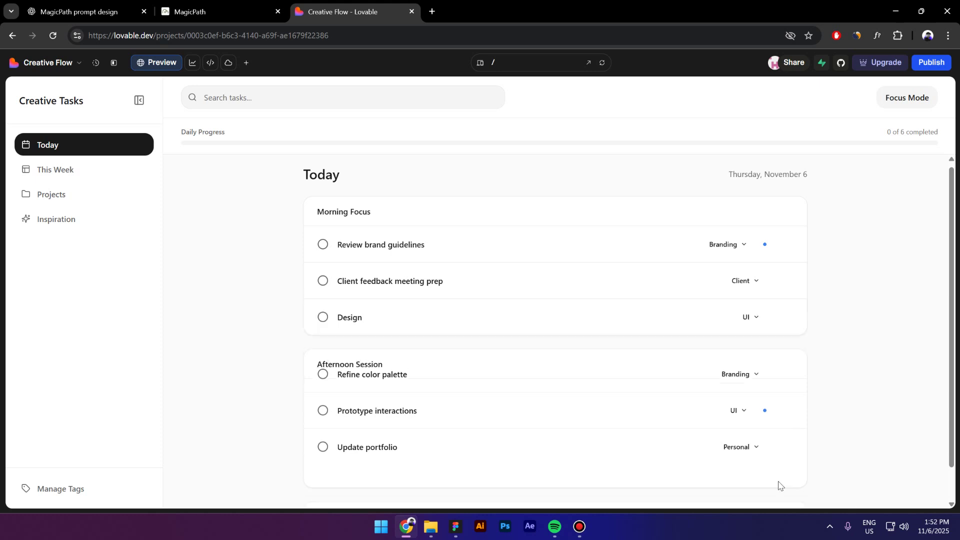
pyautogui.click(749, 317)
pyautogui.click(690, 397)
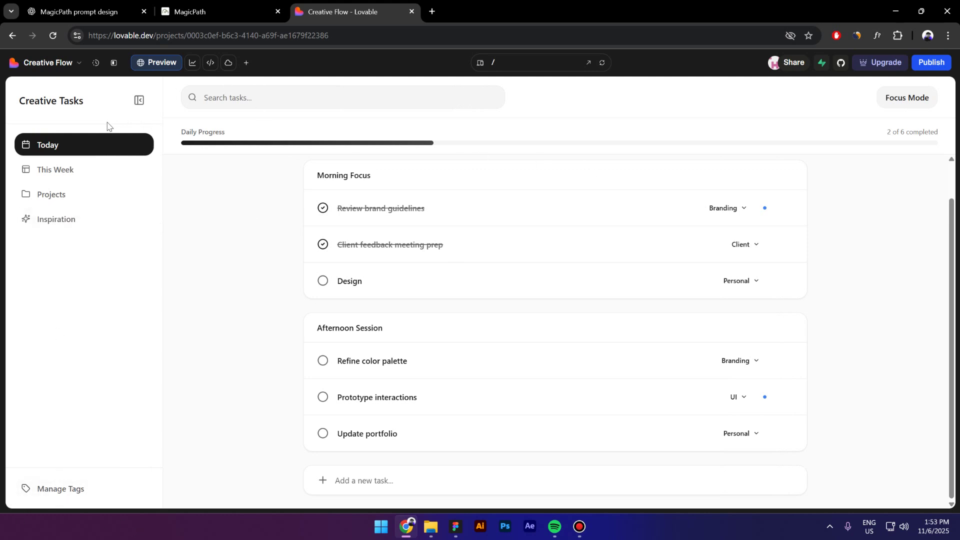
# Bring back the Lovable chat beside the app preview and make the chat narrower
pyautogui.moveTo(5, 110); pyautogui.dragTo(490, 289)
pyautogui.click(127, 475)
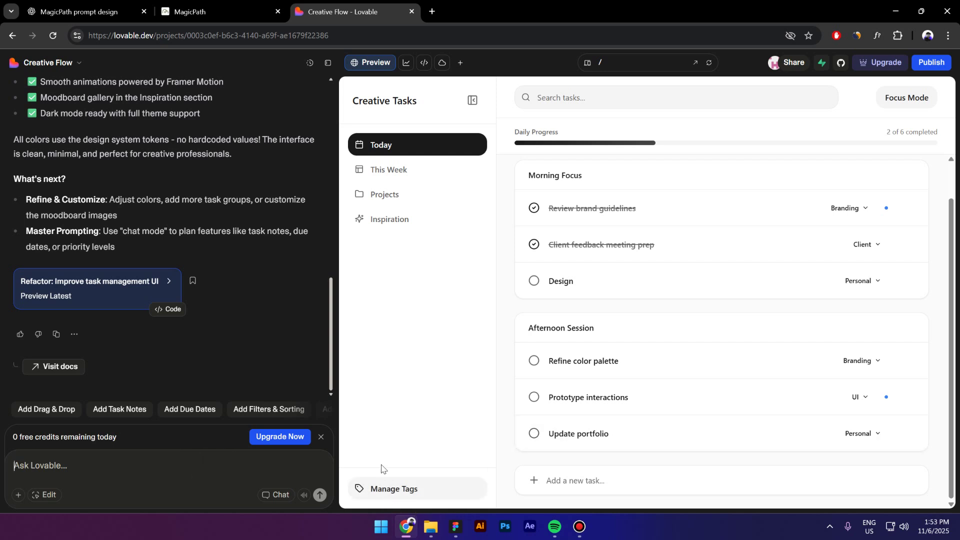
pyautogui.moveTo(336, 250); pyautogui.dragTo(115, 293)
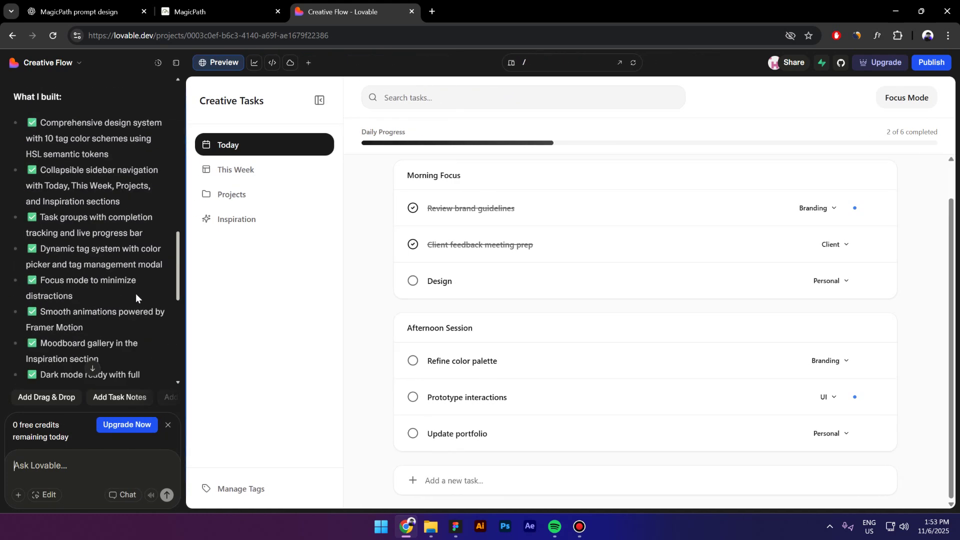
# Request the security review from the publish settings and publish the app to vision-flow-tasks.lovable.app
pyautogui.click(924, 64)
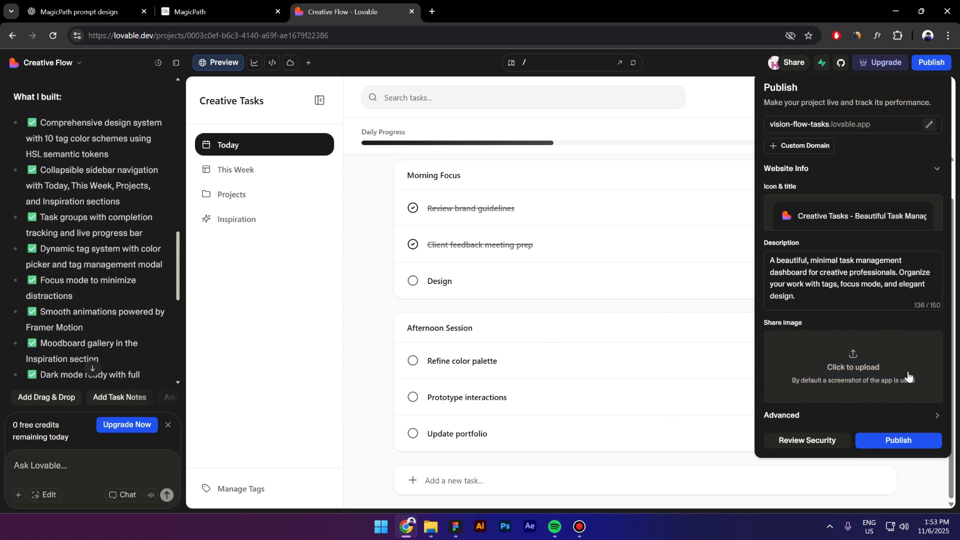
pyautogui.click(815, 440)
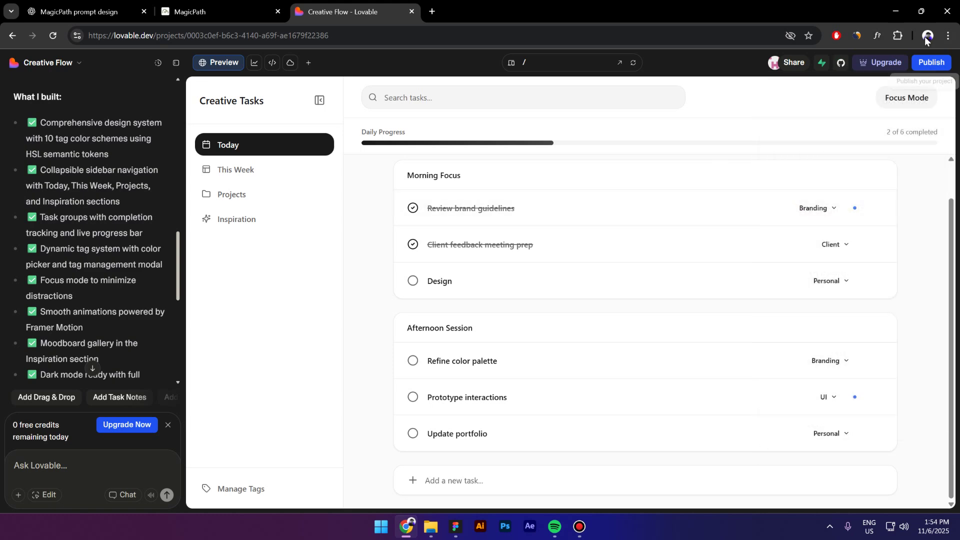
pyautogui.click(931, 62)
pyautogui.click(888, 440)
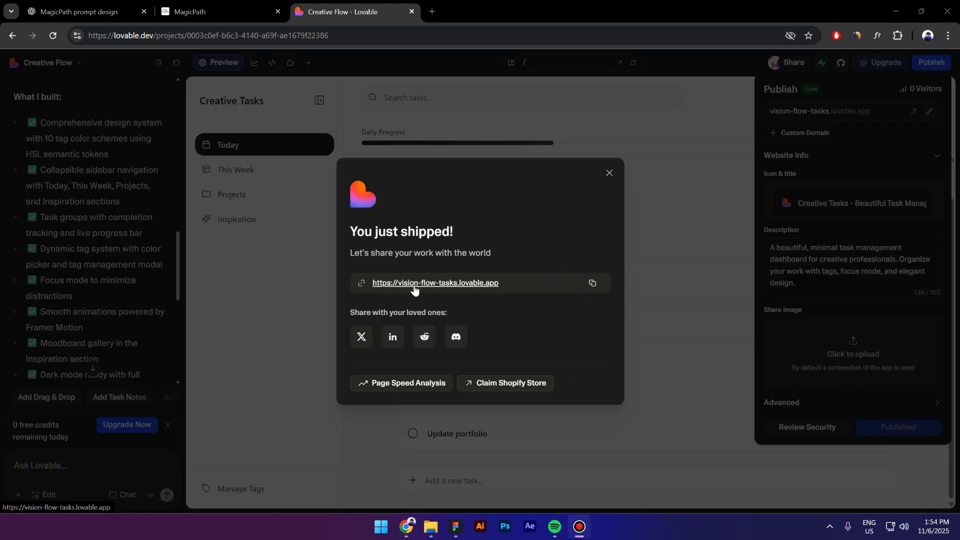
# Open the published site from its shared link and examine its Today page
pyautogui.click(412, 283)
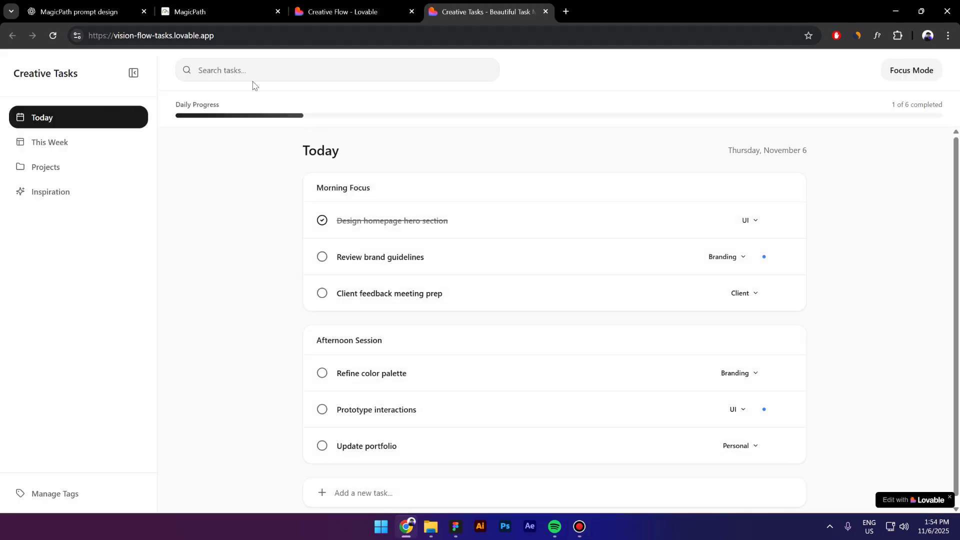
pyautogui.scroll(-1, 283, 270)
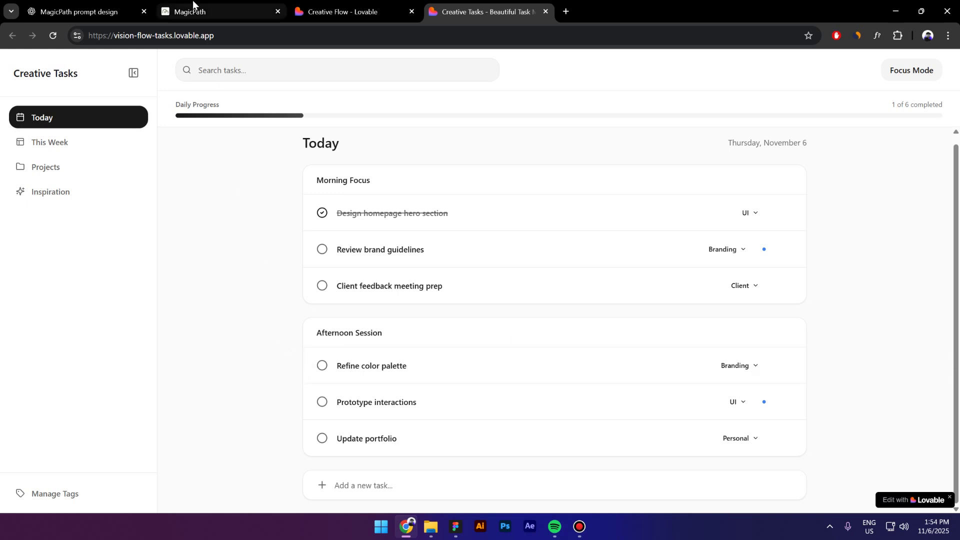
pyautogui.moveTo(200, 4)
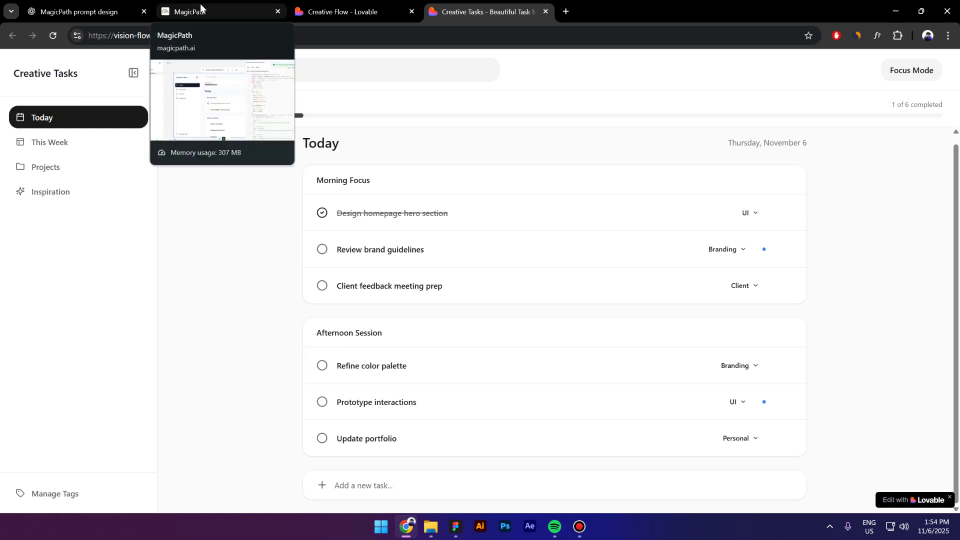